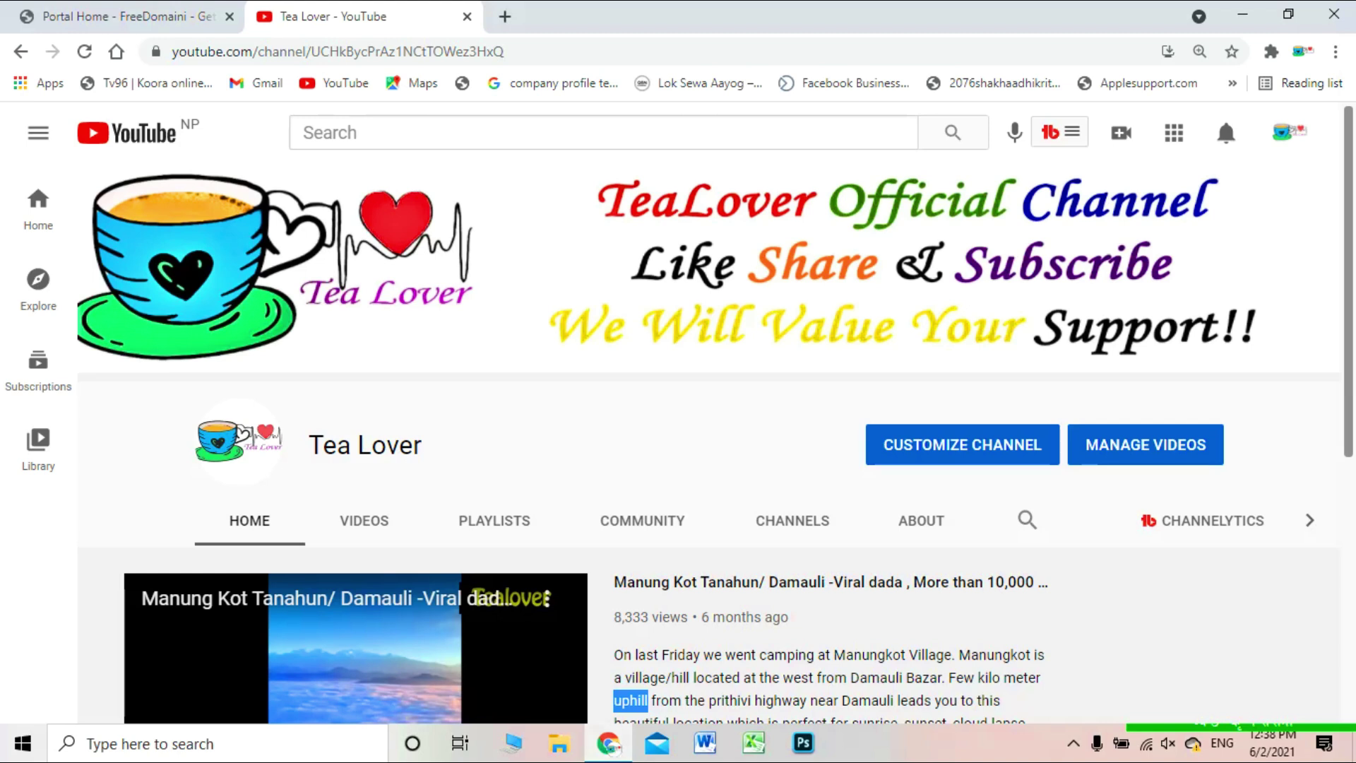
Step: Open the Tea Lover channel's Videos tab and browse its uploads grid
left_click(47, 597)
scroll(639, 495, "down", 3)
scroll(866, 508, "down", 3)
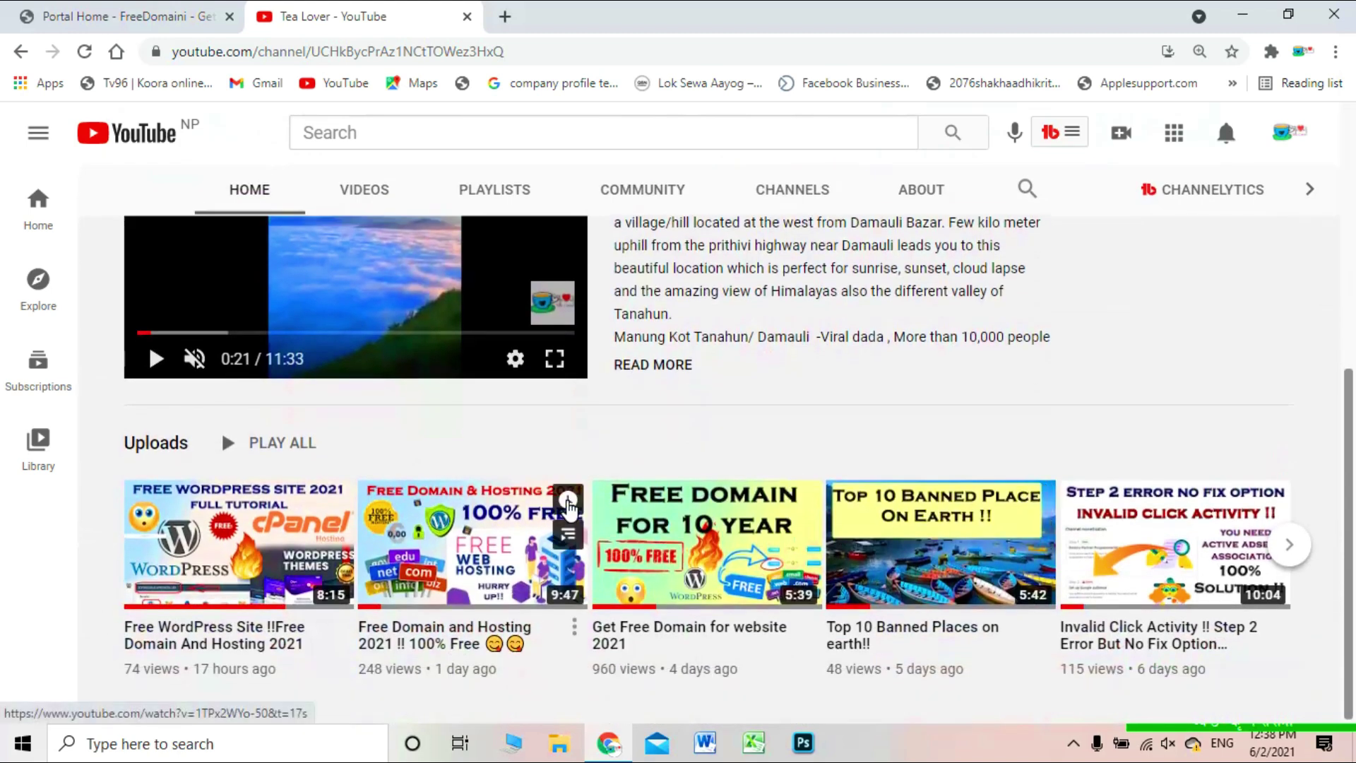
left_click(362, 194)
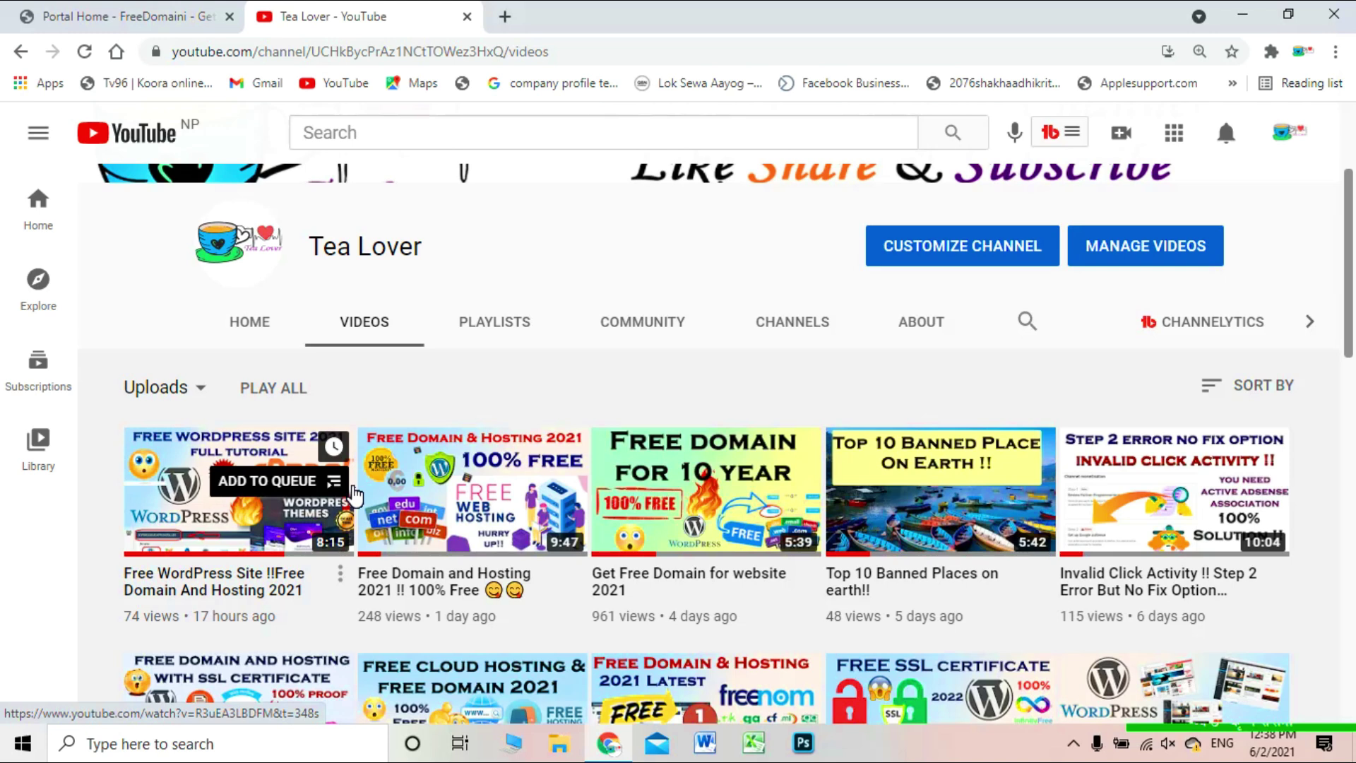
scroll(672, 586, "down", 3)
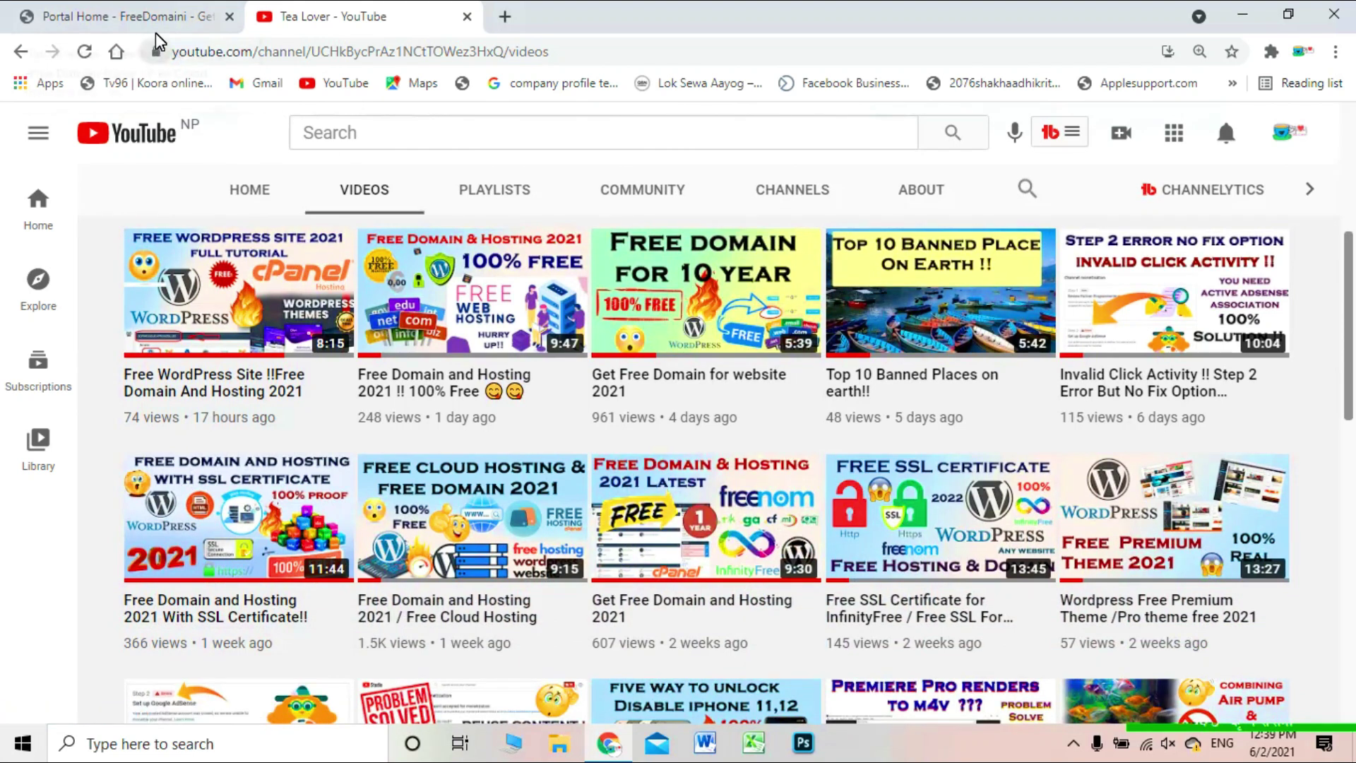
Step: Switch to the FreeDomaini Portal Home tab and copy its web address
left_click(154, 25)
left_click(167, 50)
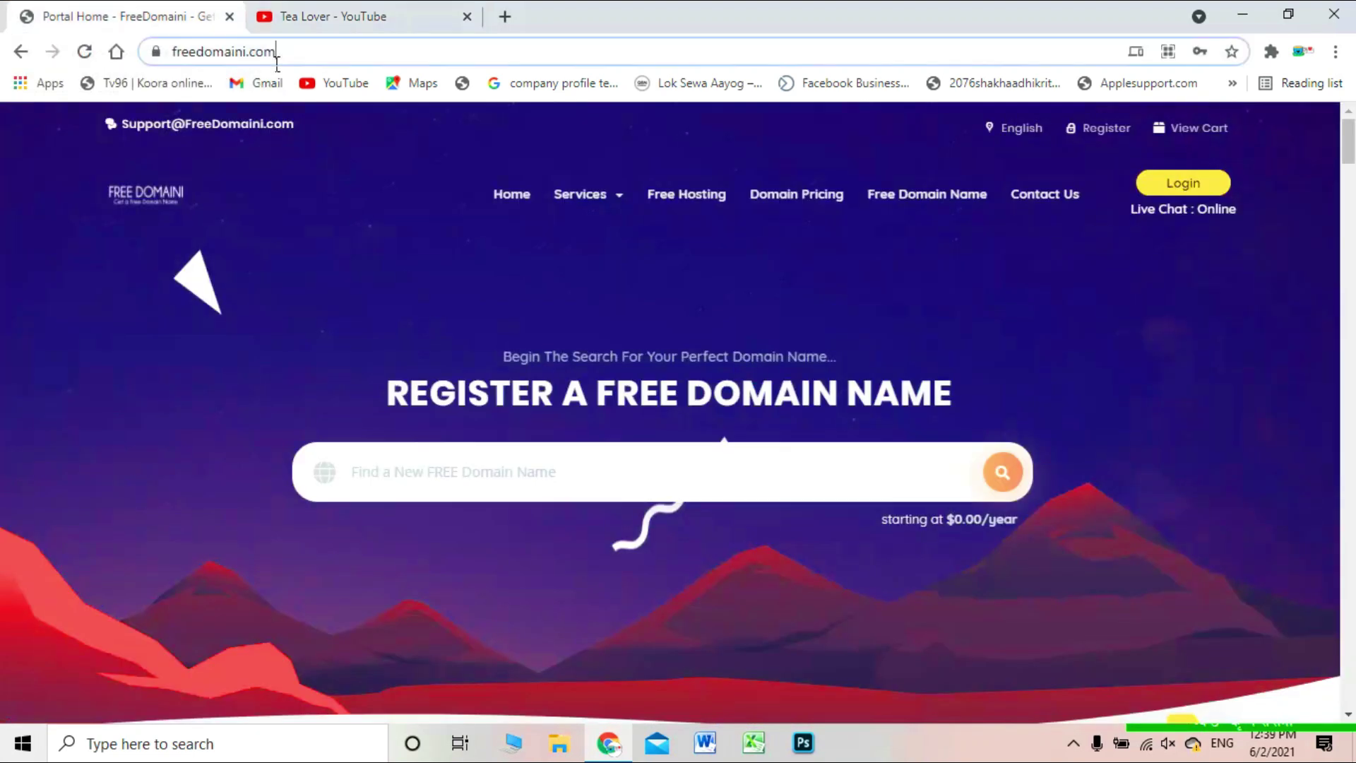
right_click(183, 51)
left_click(233, 190)
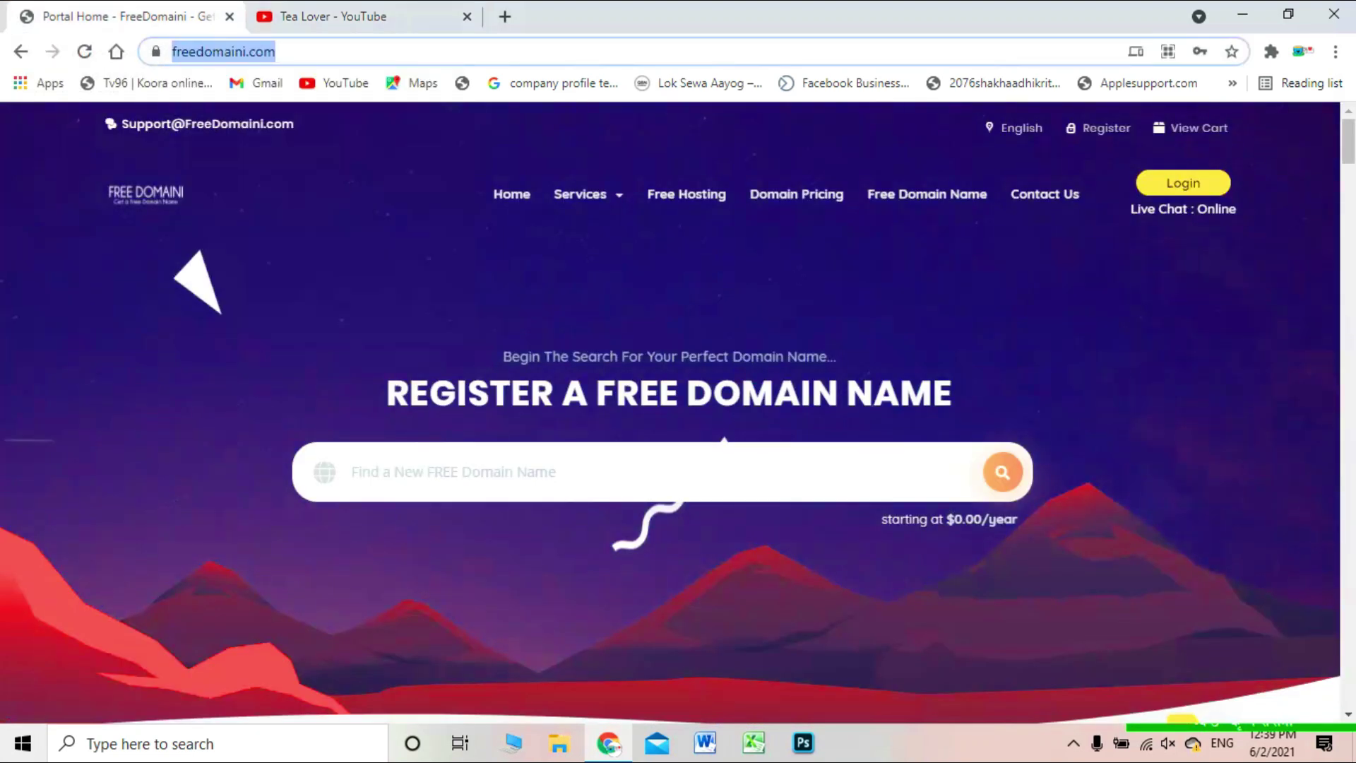
left_click(44, 193)
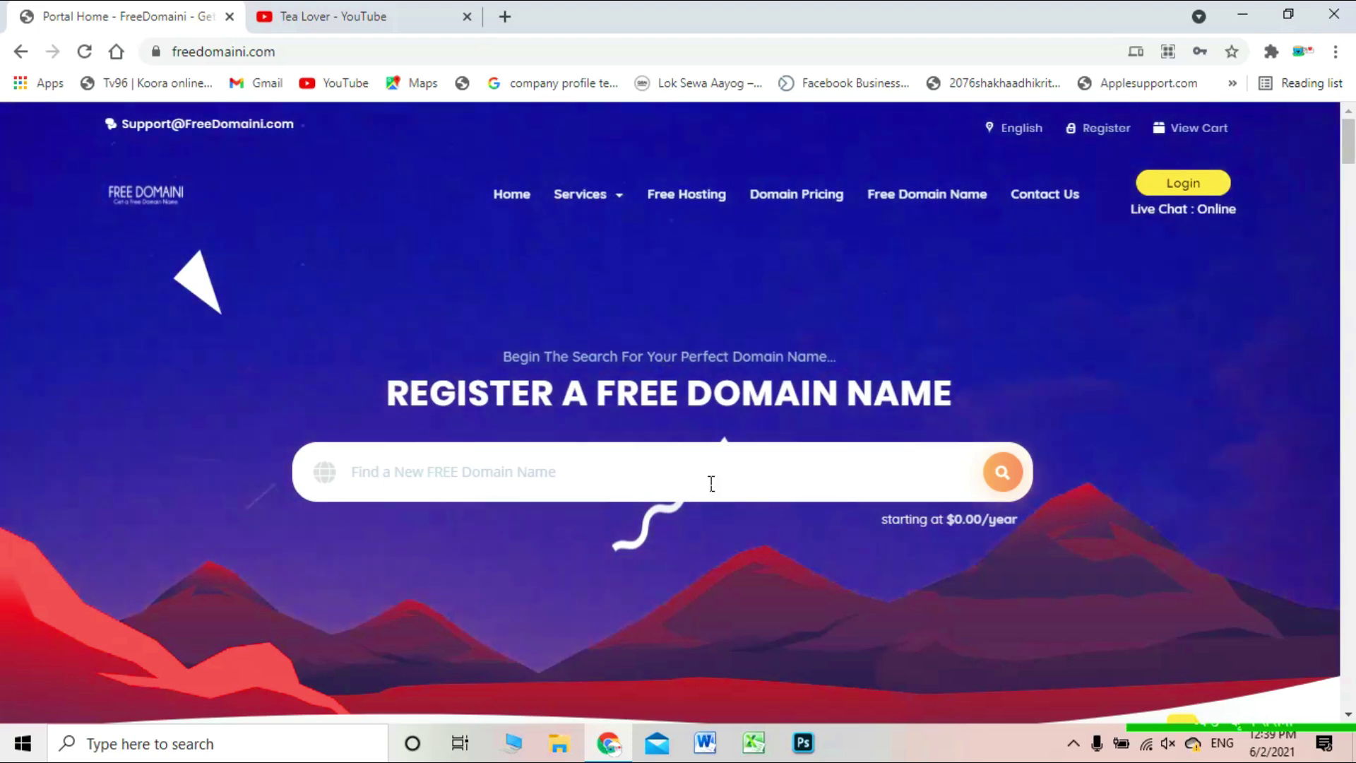
Step: Look over the freedomaini.com homepage and return to the top
left_click(712, 483)
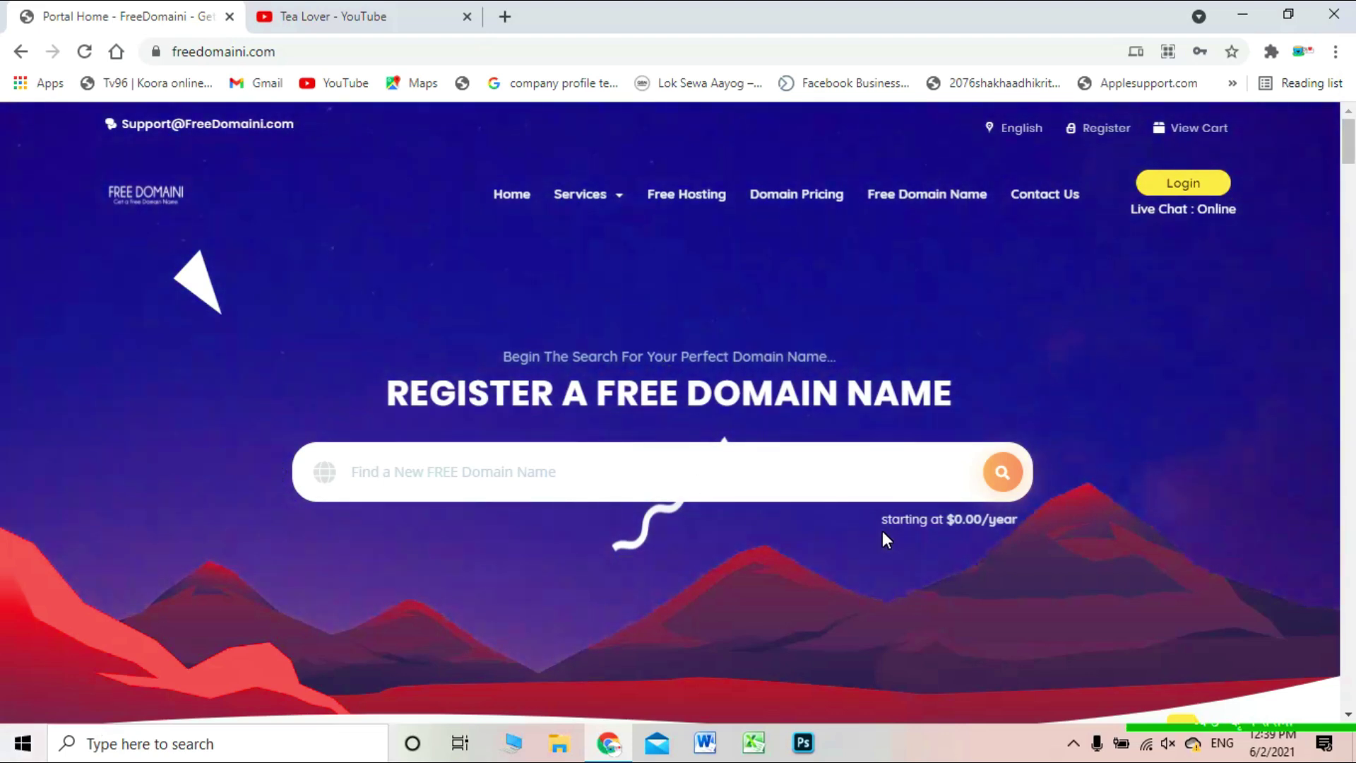
triple_click(951, 530)
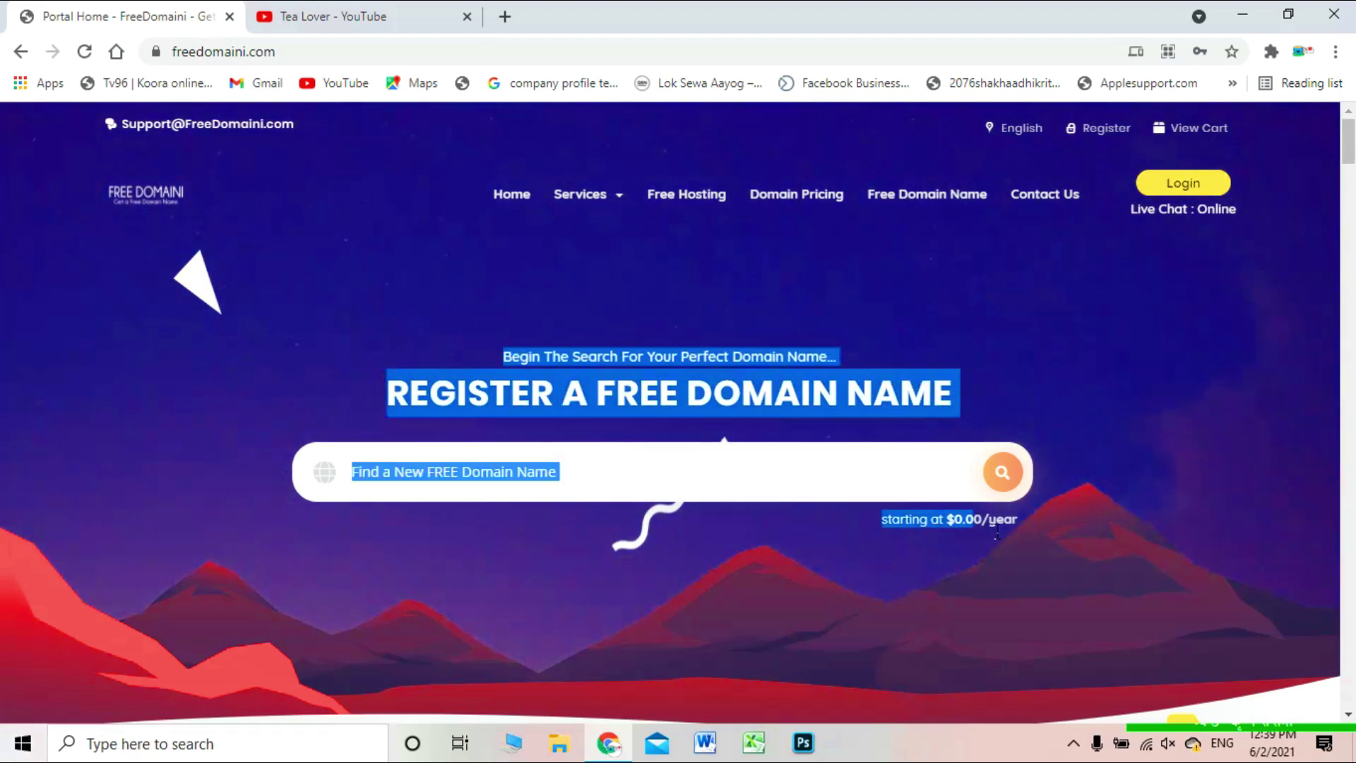
left_click(1031, 520)
scroll(1031, 520, "down", 3)
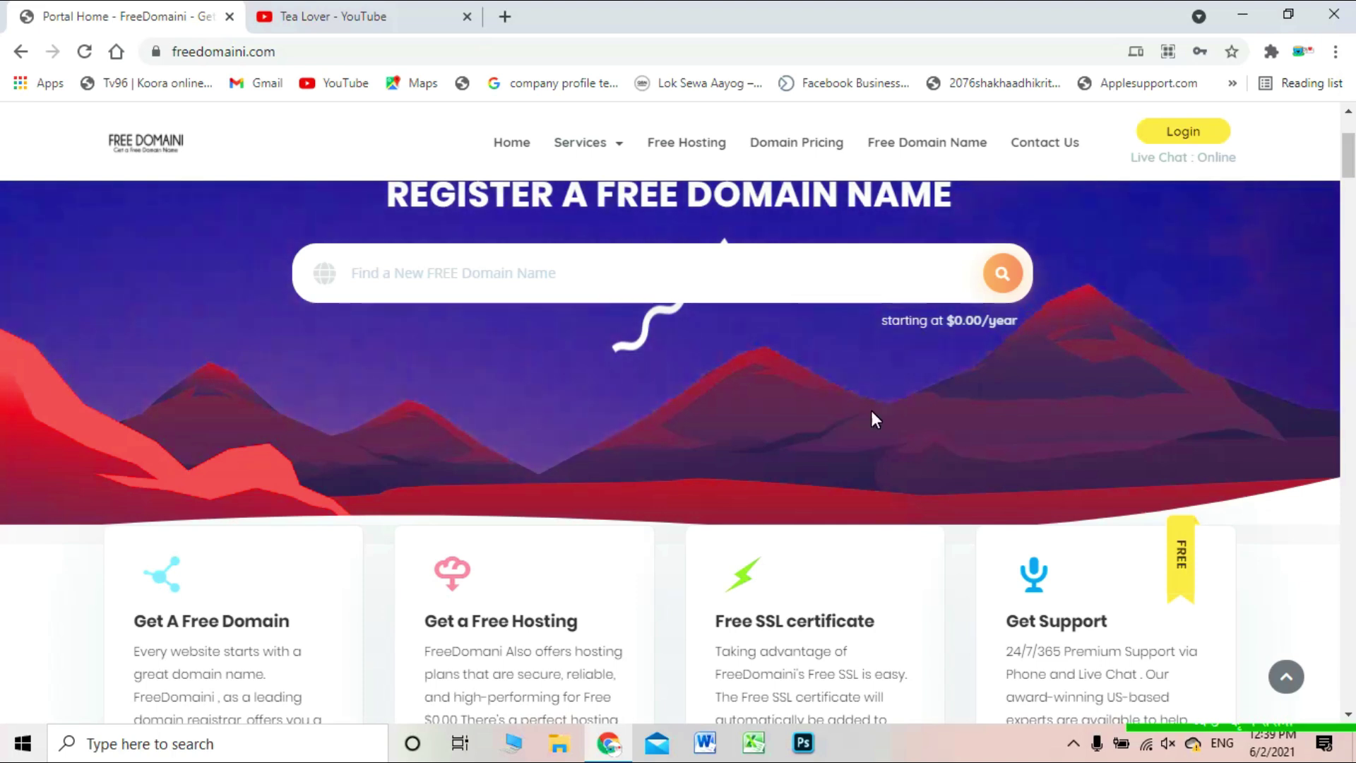
scroll(668, 567, "down", 4)
scroll(586, 546, "down", 2)
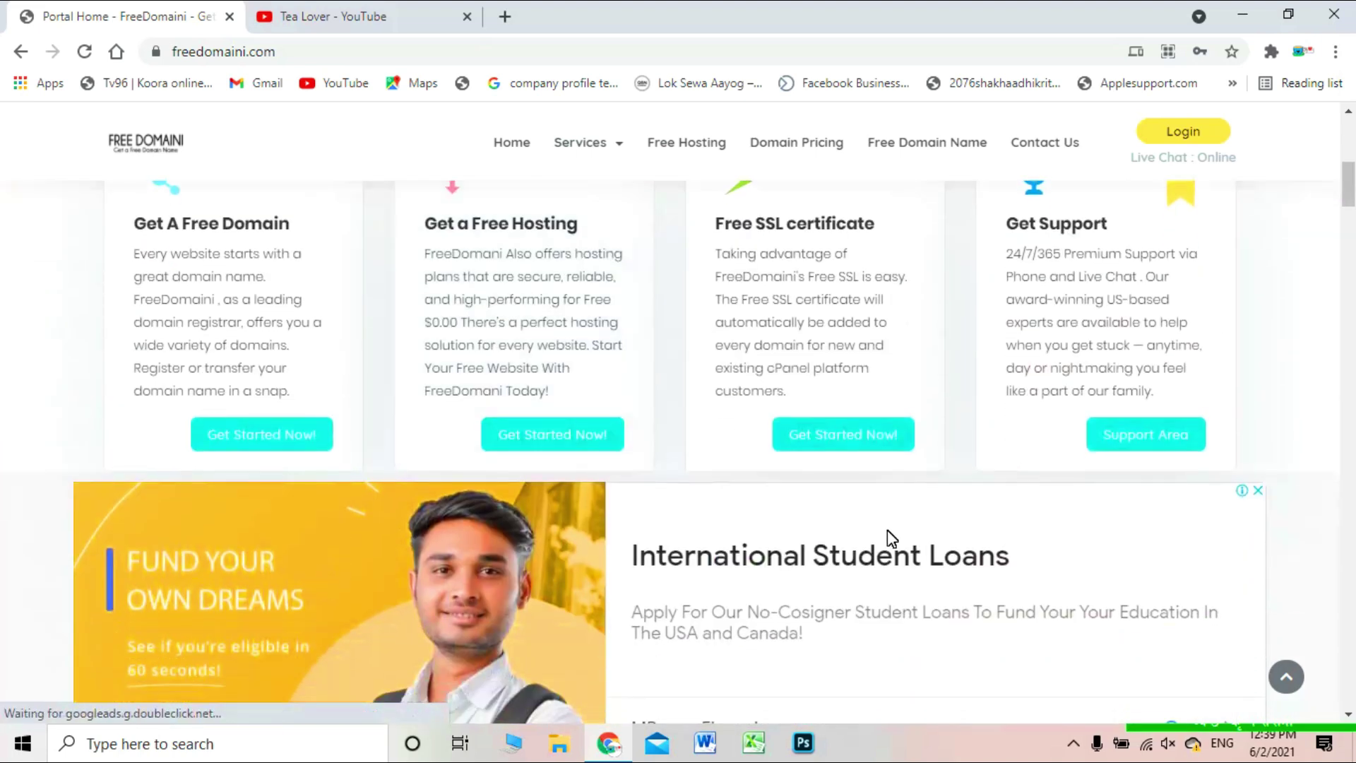
scroll(888, 539, "down", 4)
scroll(883, 553, "down", 2)
key("Home")
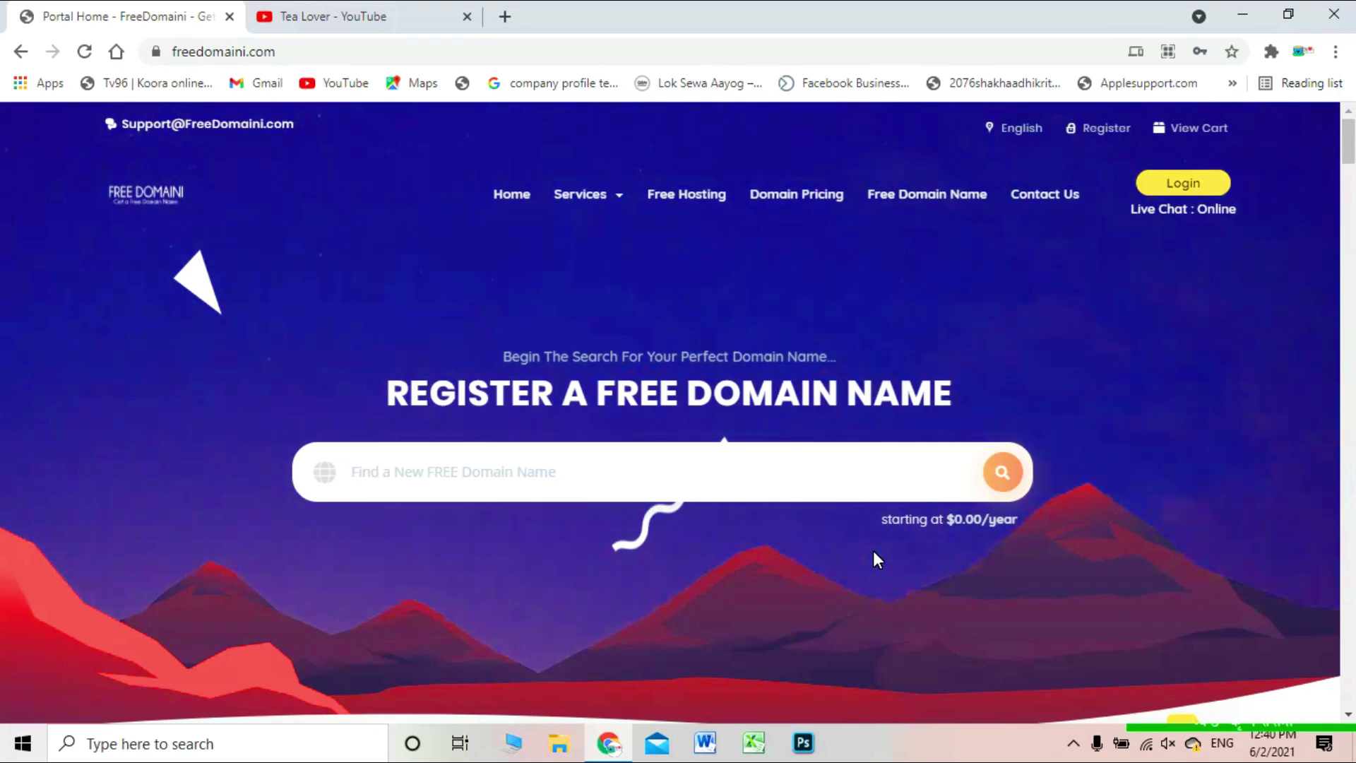
Step: Open the Register page and review the filled-in sign-up form
left_click(1106, 128)
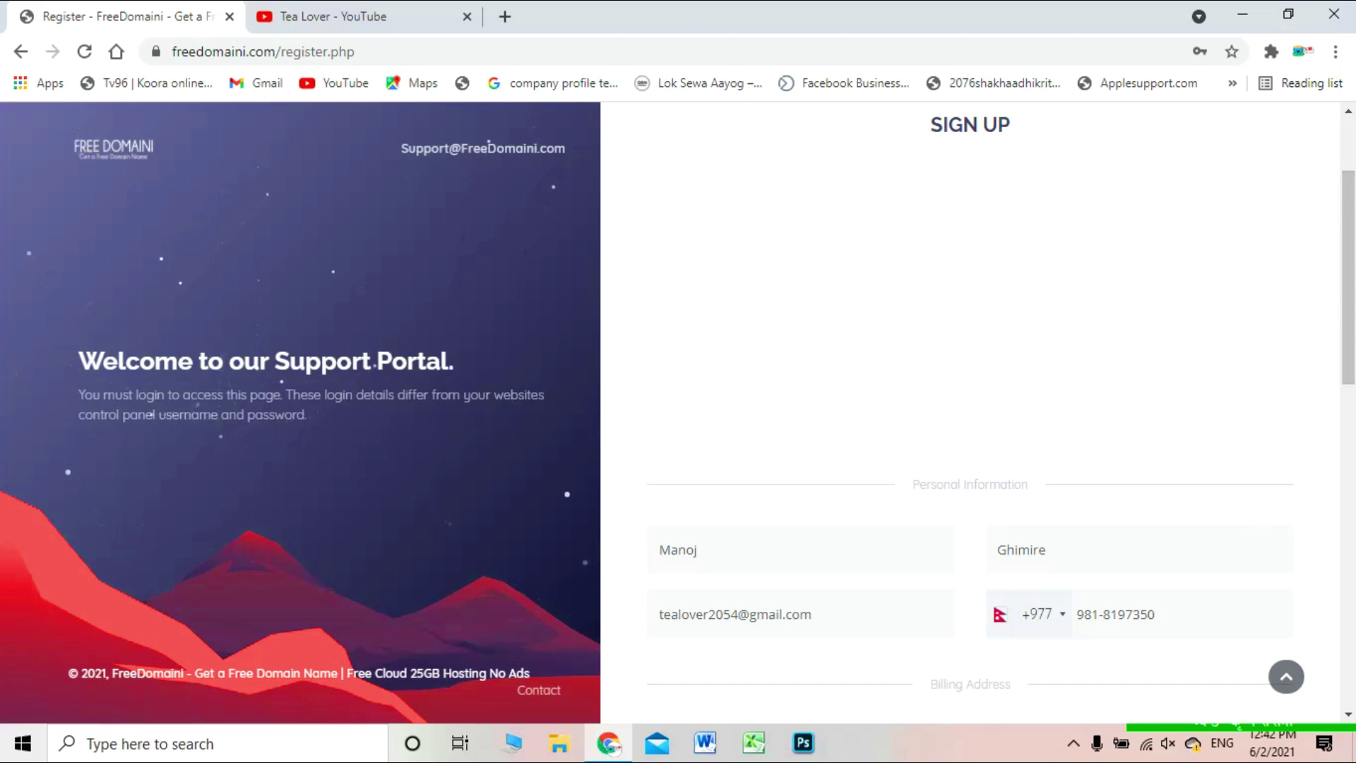
scroll(872, 616, "down", 1)
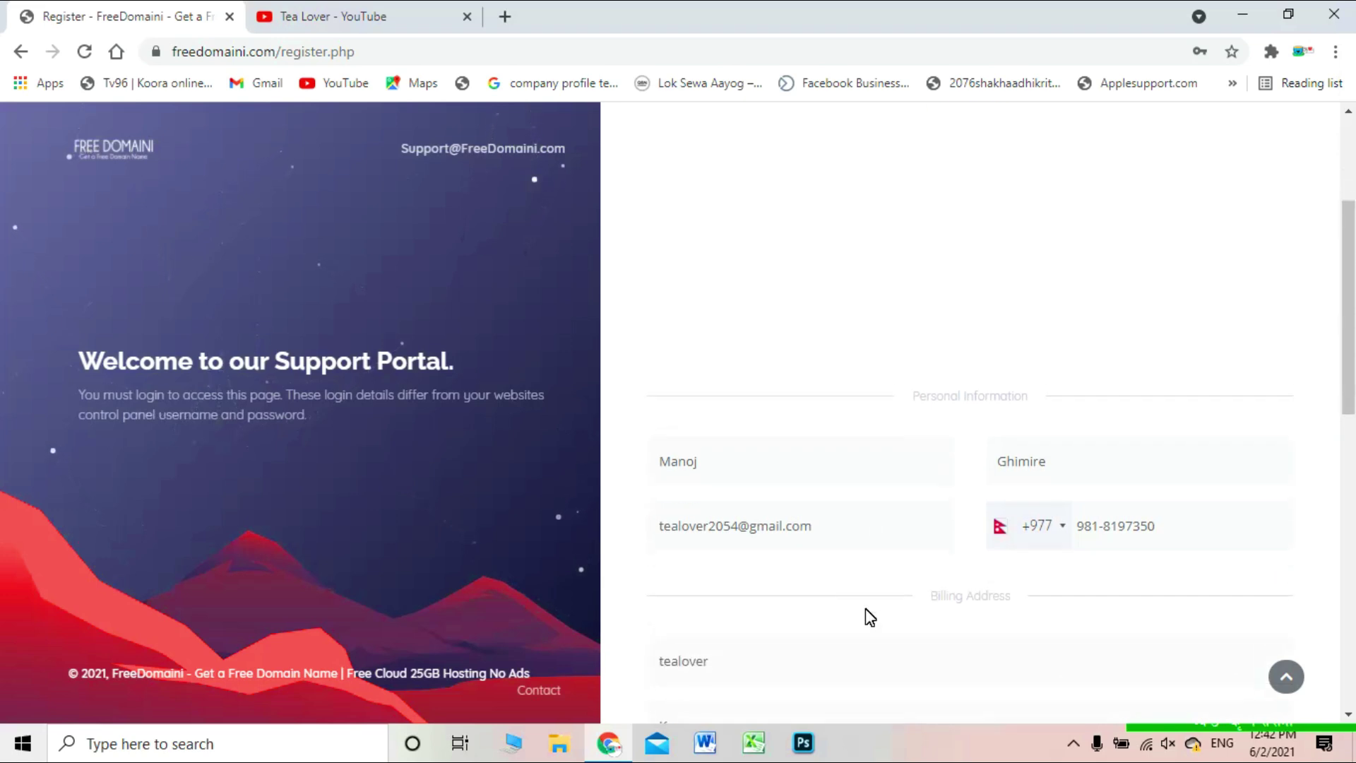
scroll(866, 560, "down", 2)
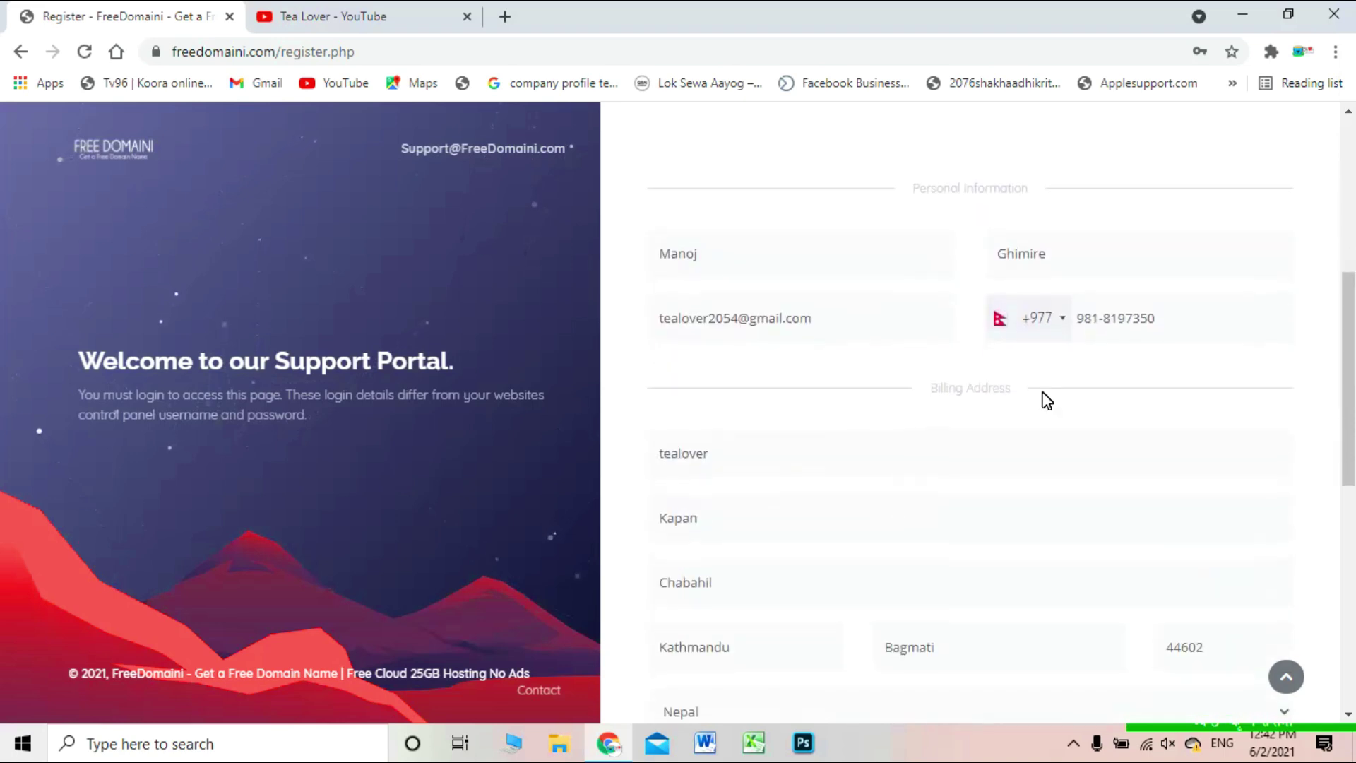
scroll(871, 548, "down", 1)
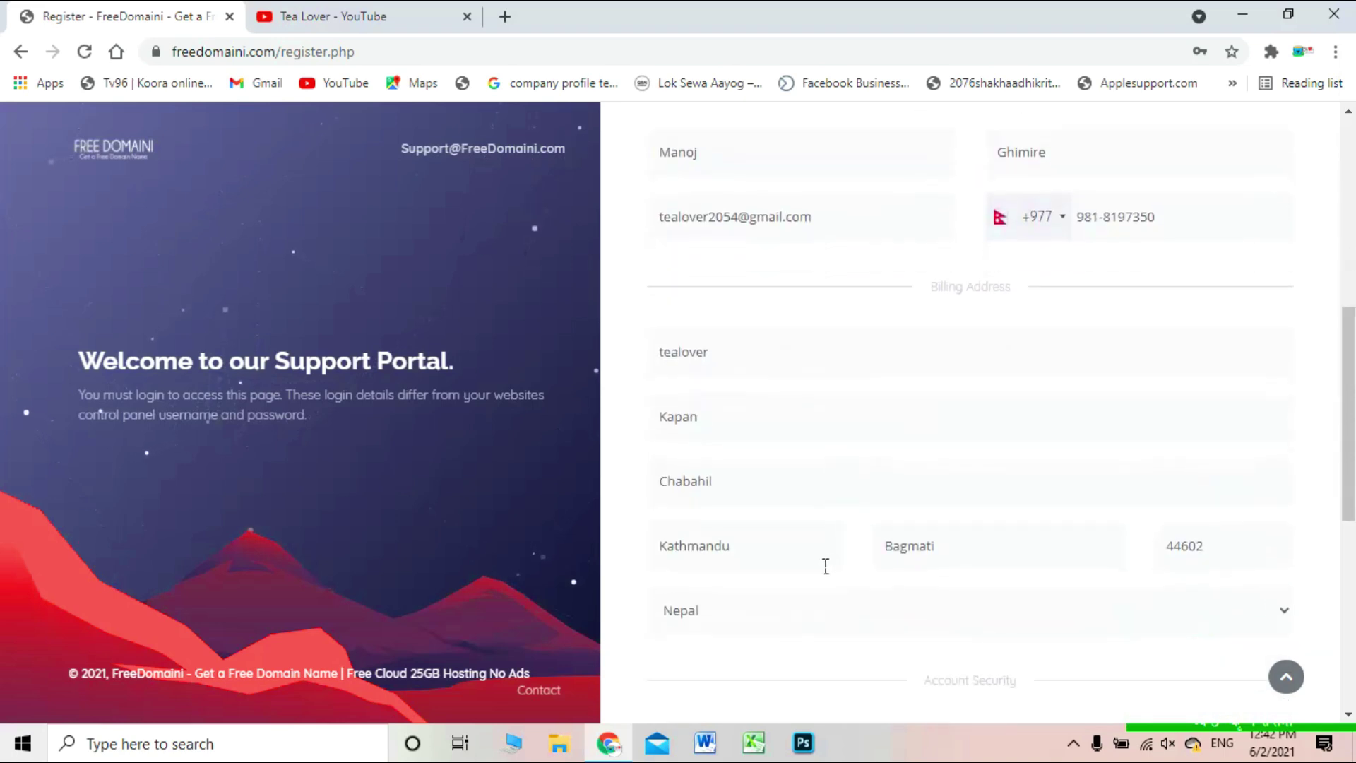
scroll(824, 564, "down", 4)
scroll(793, 436, "down", 2)
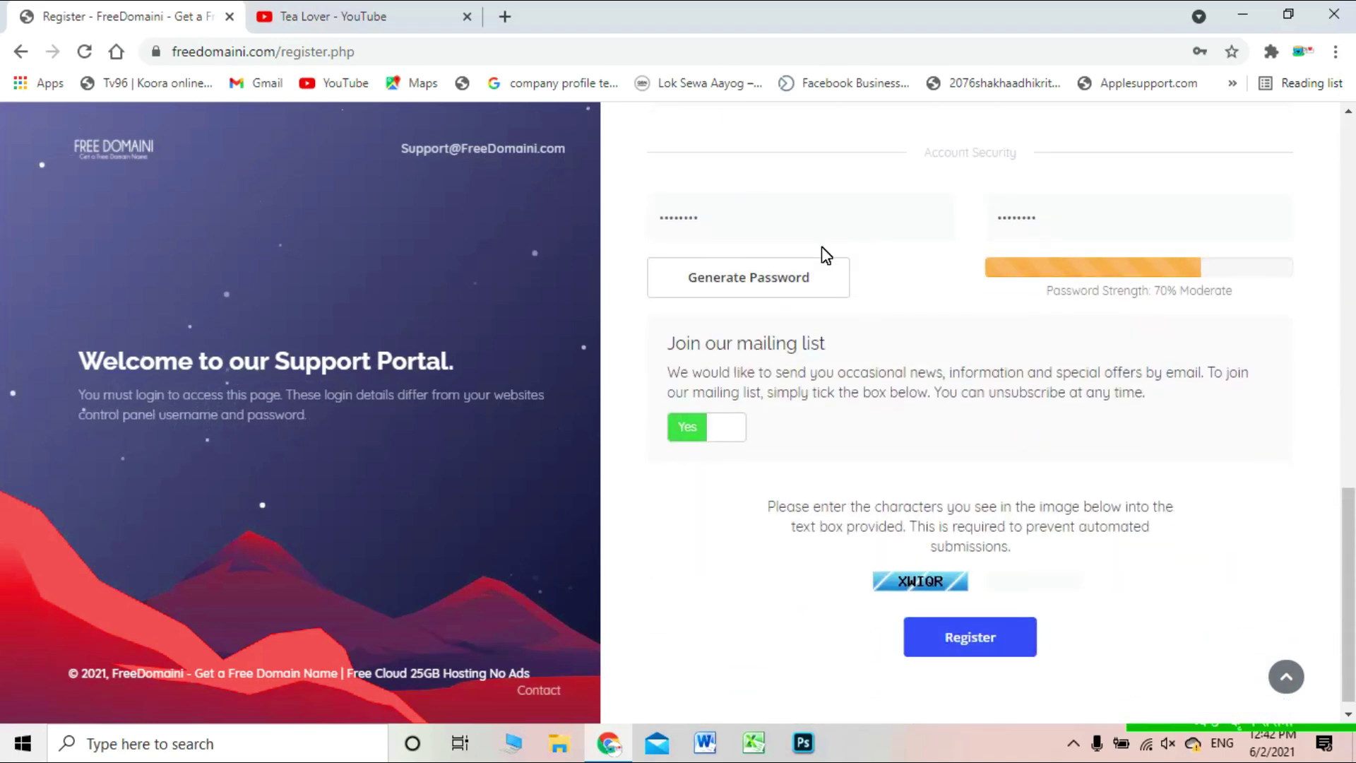
scroll(912, 381, "down", 1)
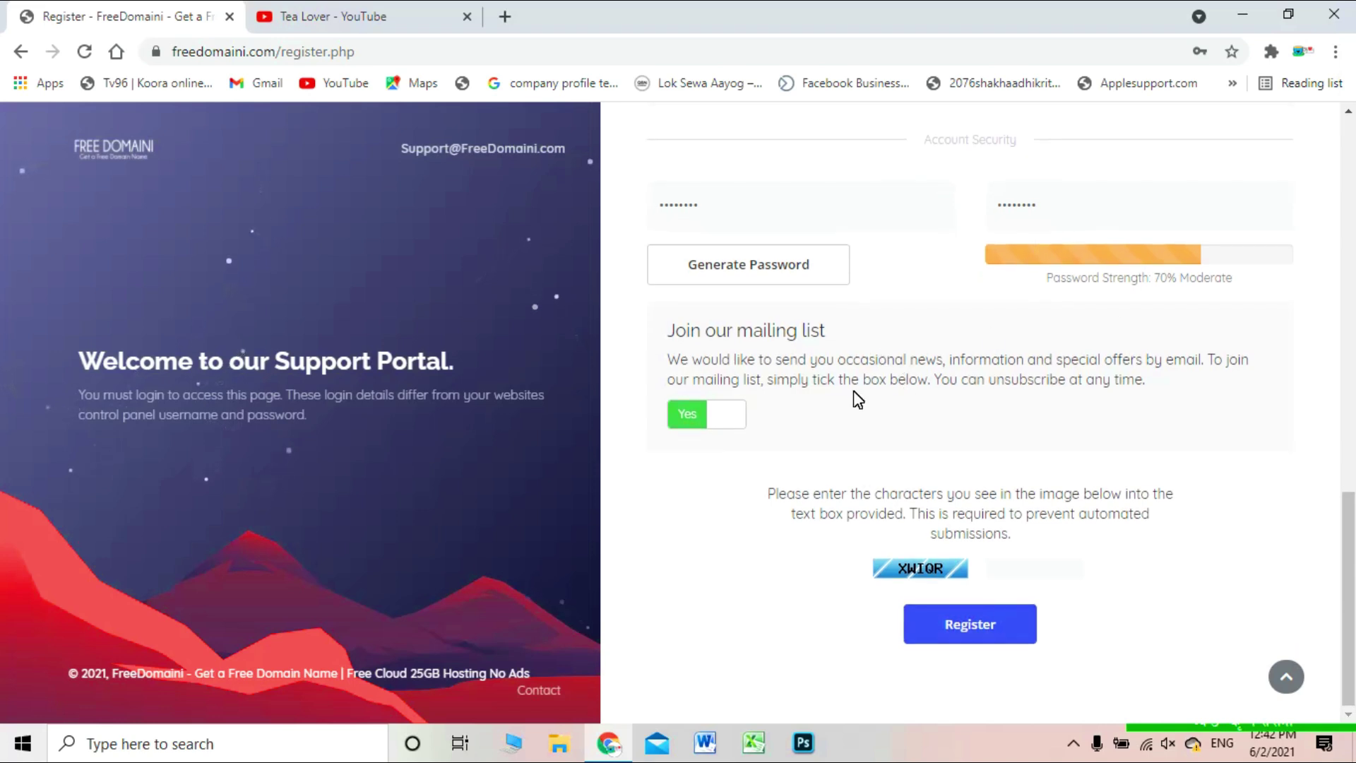
Step: Enter the captcha answer XWIQR and submit the registration
left_click(1080, 569)
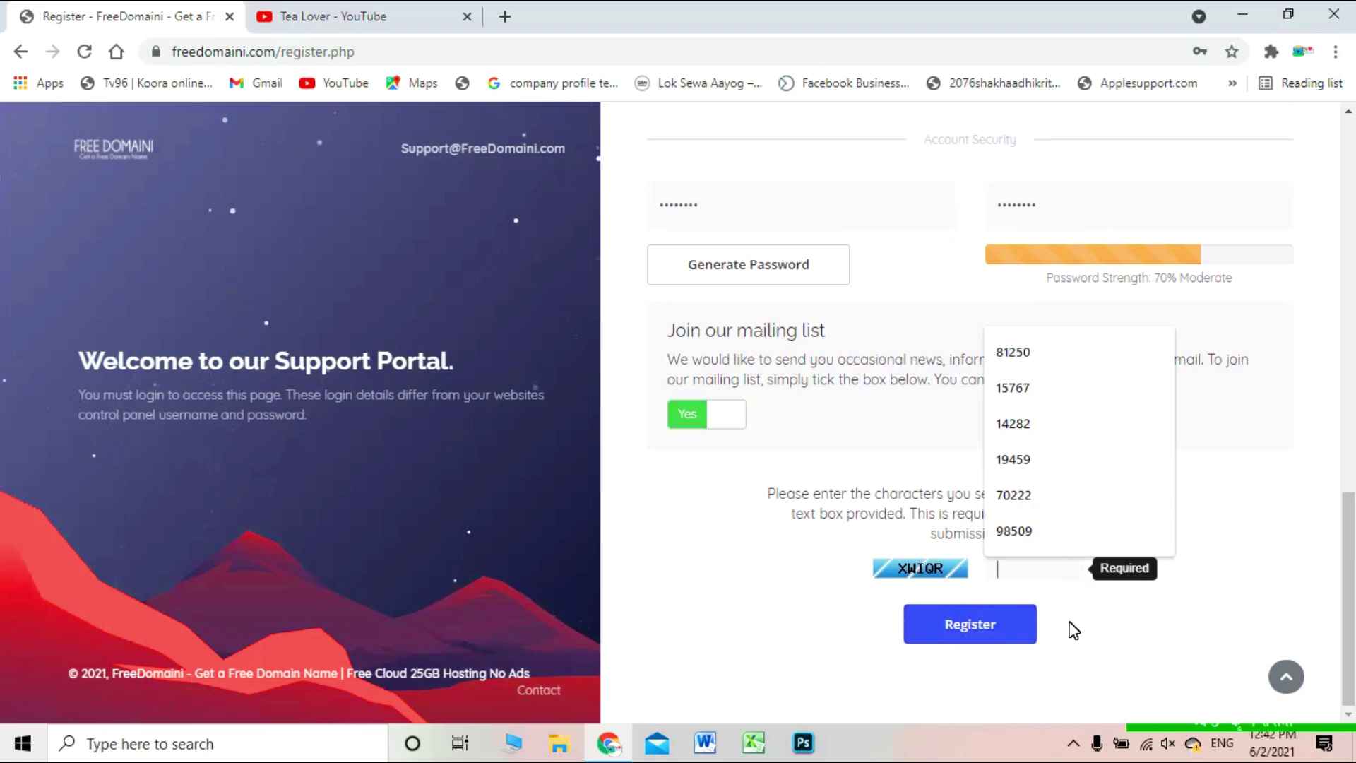
type("XWIQR")
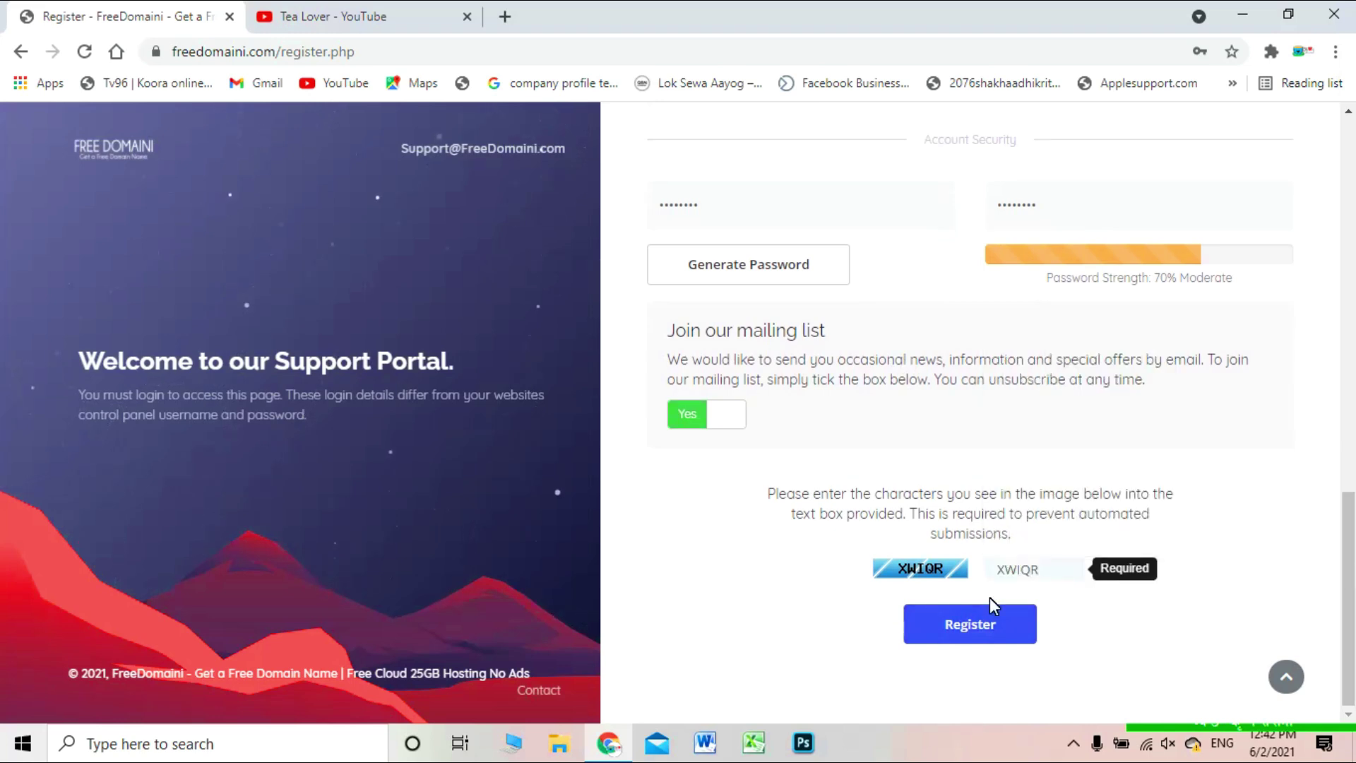
left_click(1020, 626)
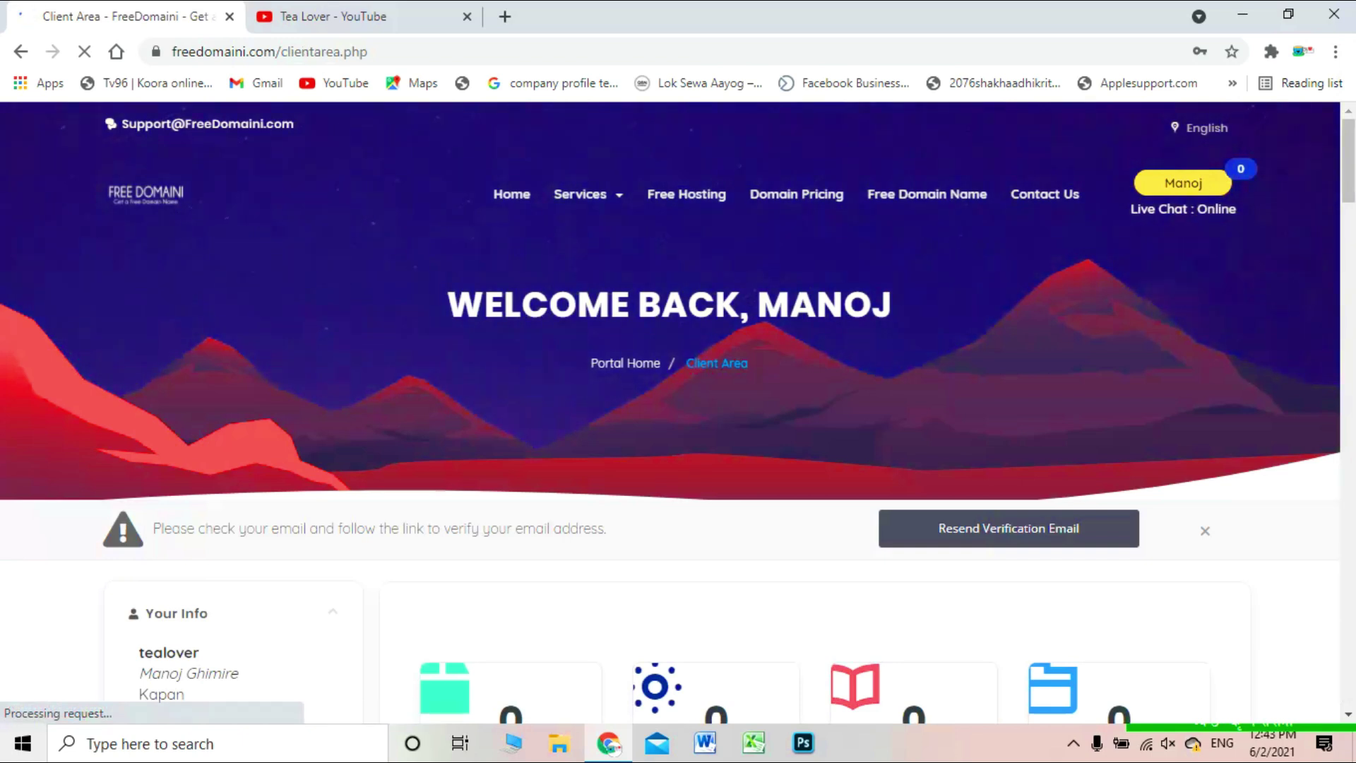
Step: Read the email-verification notice, then open Gmail in a new tab
left_click_drag(669, 559, 161, 527)
left_click(290, 542)
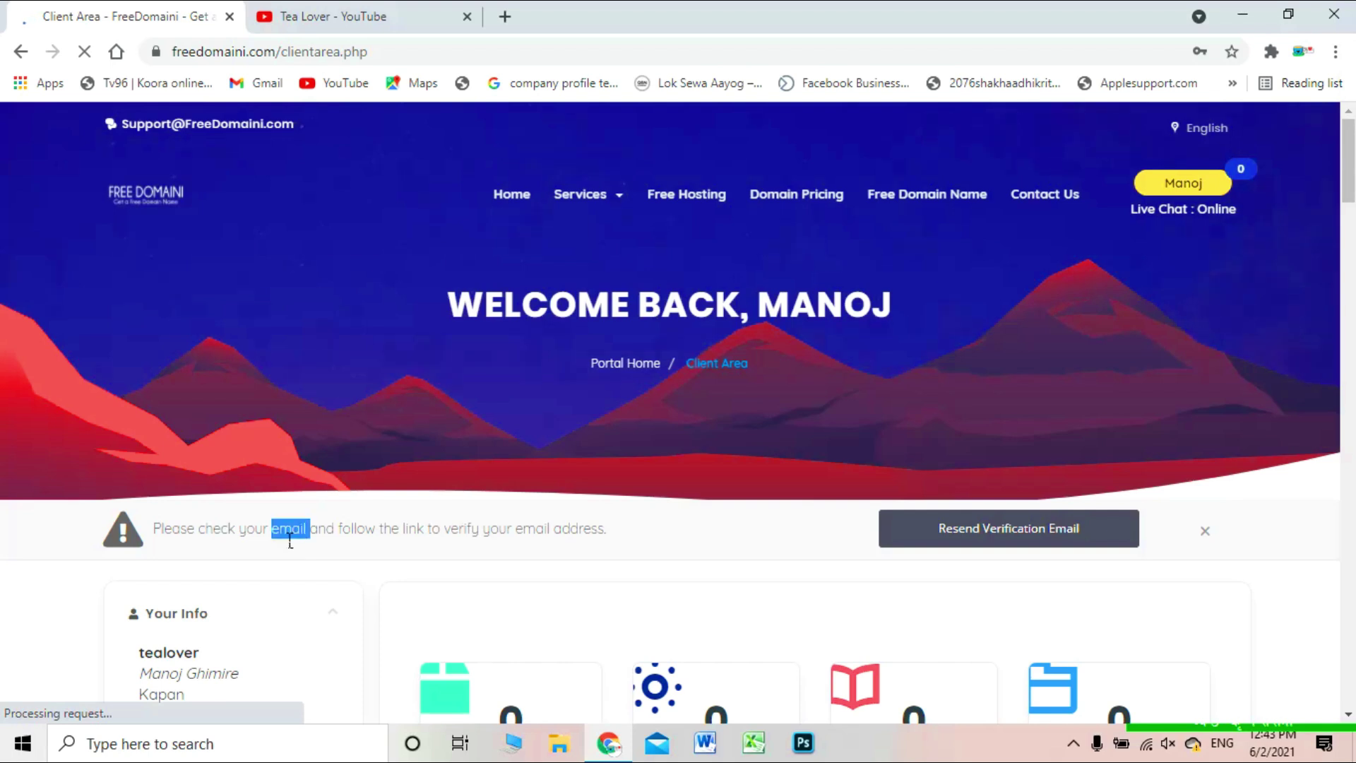
triple_click(289, 542)
double_click(357, 530)
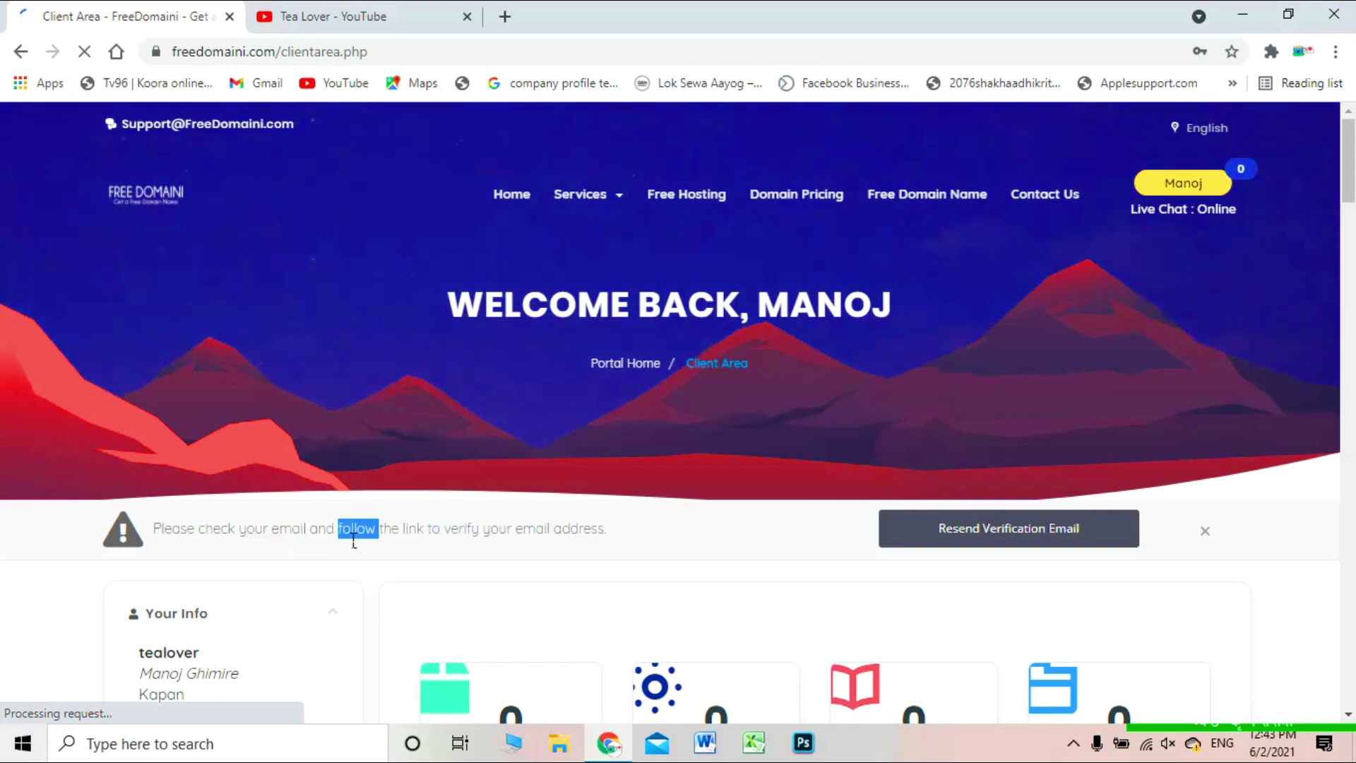
left_click(505, 16)
left_click(270, 85)
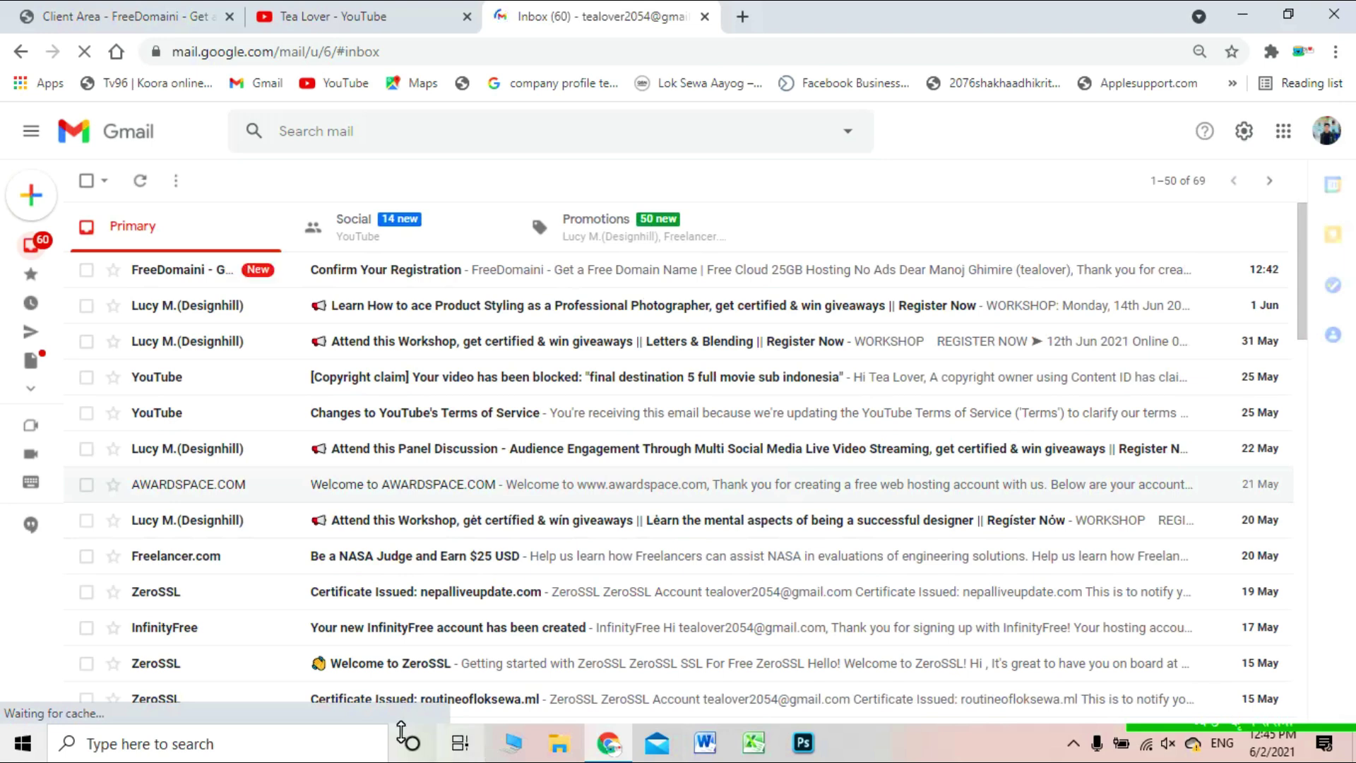
Step: Open FreeDomaini's 'Confirm Your Registration' email and follow its verification link
left_click(185, 283)
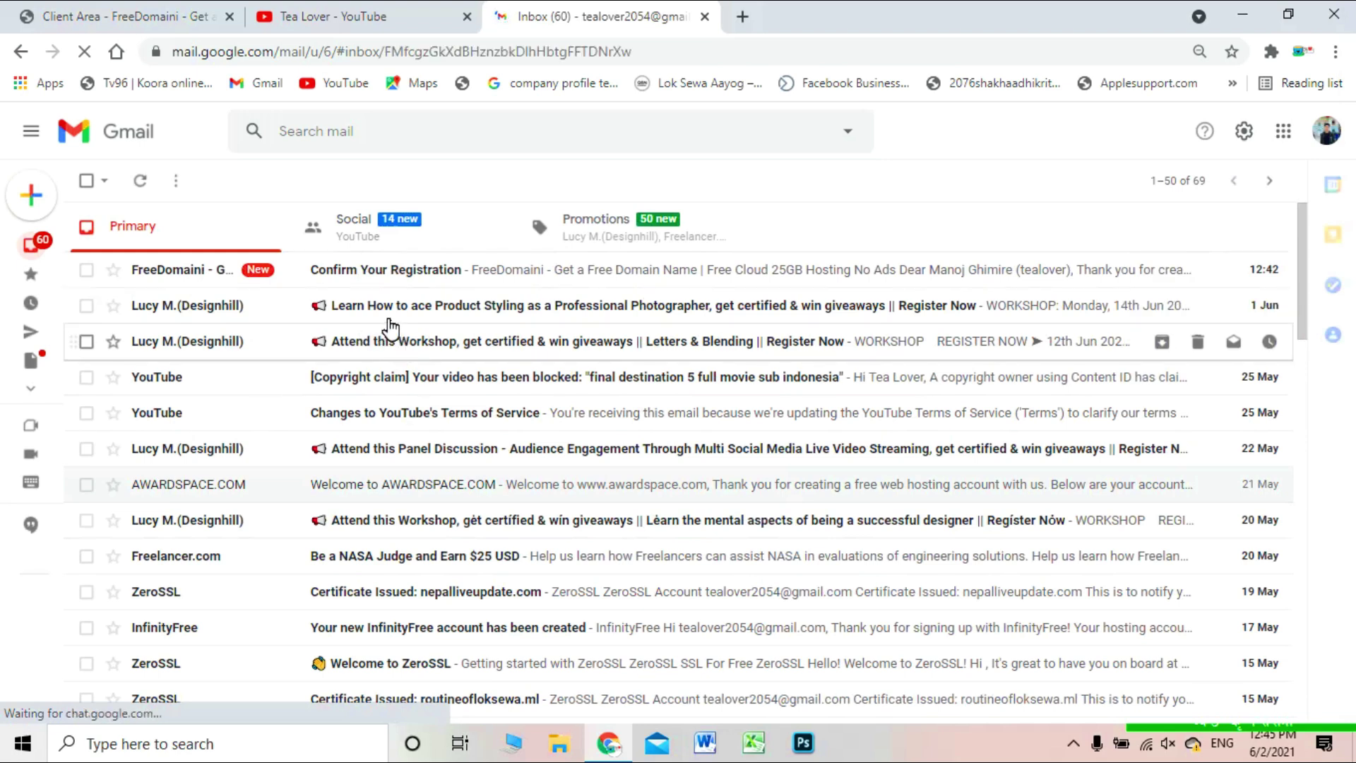
scroll(386, 375, "down", 4)
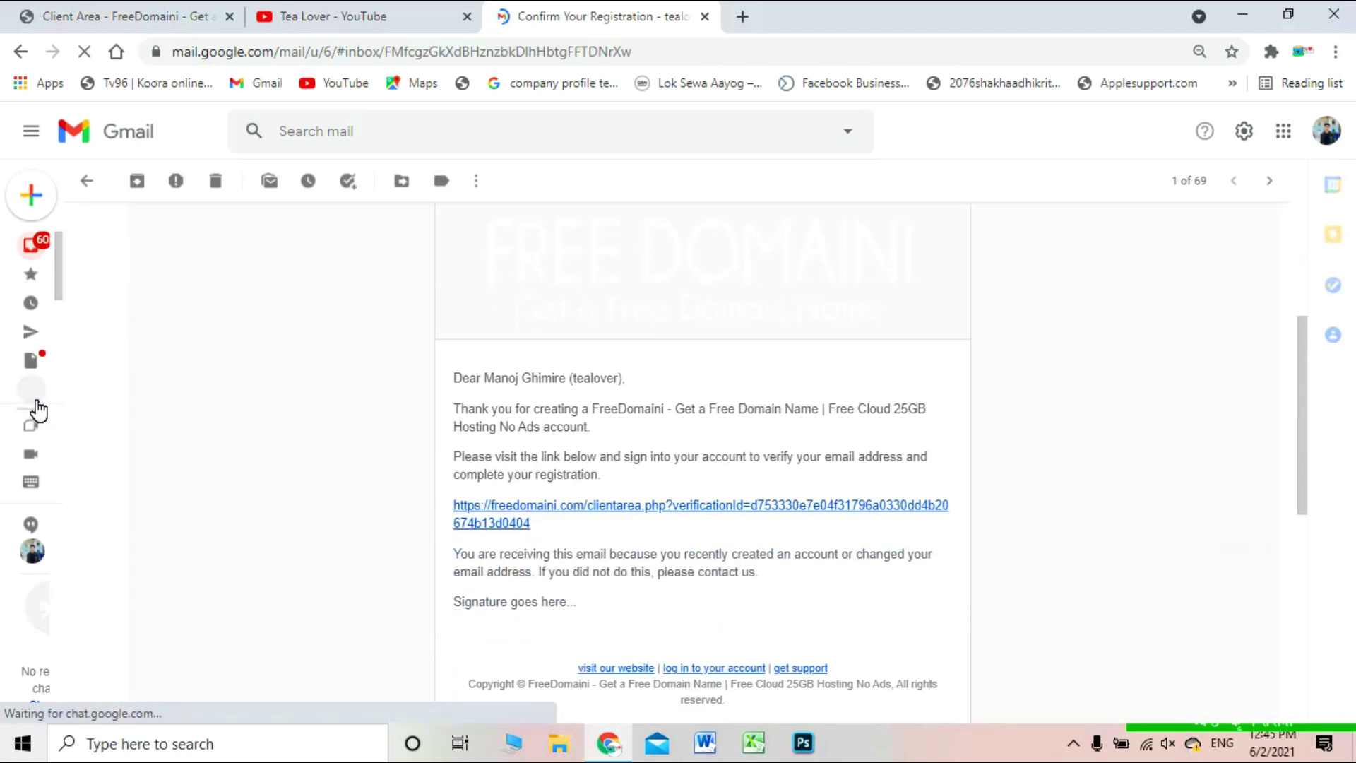
mouse_move(38, 365)
scroll(36, 346, "down", 3)
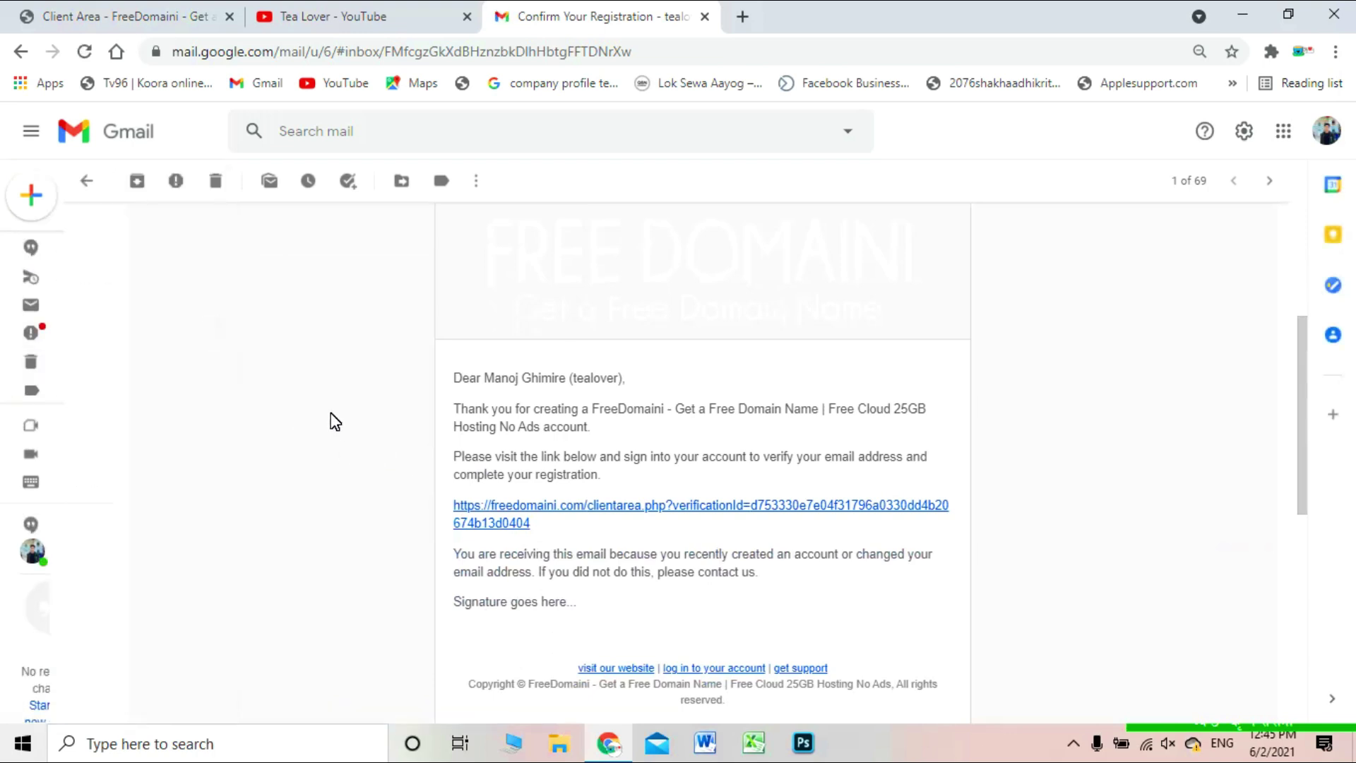
left_click(518, 525)
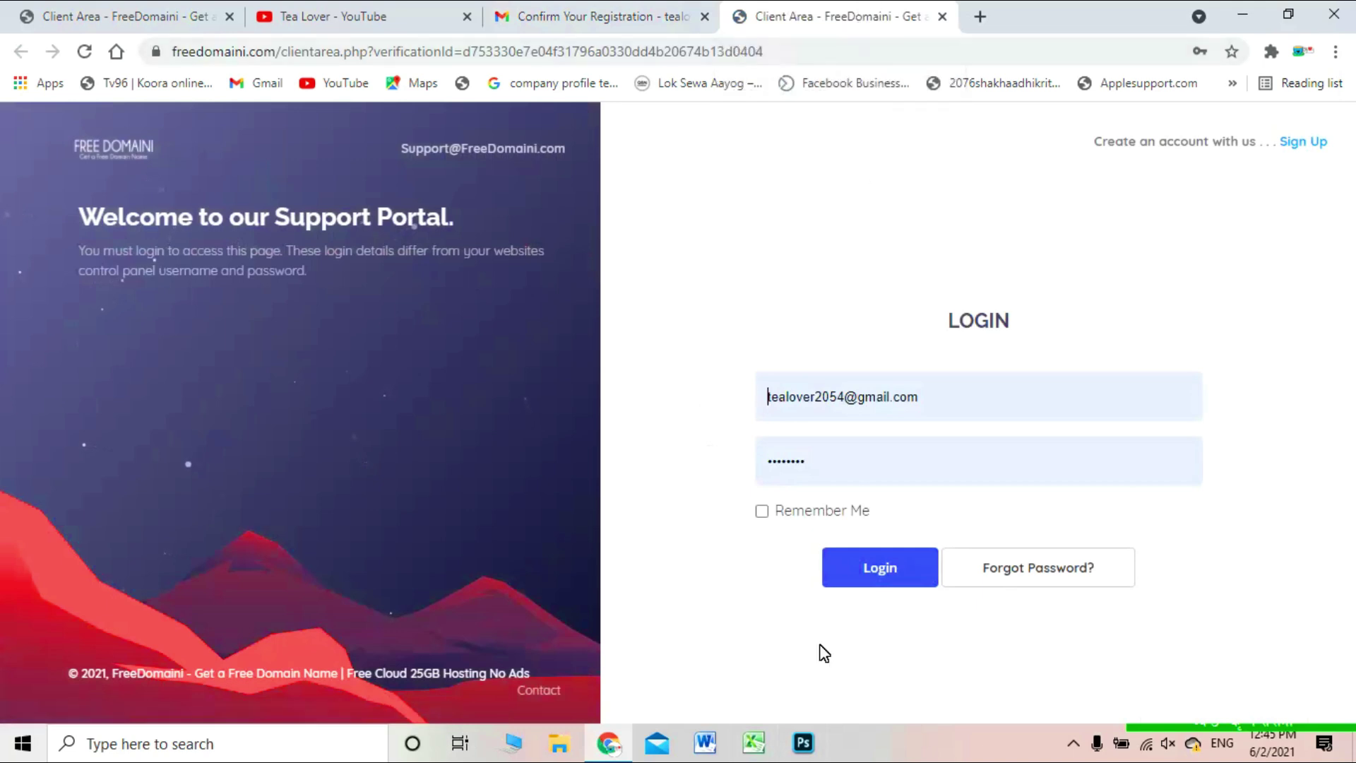
Step: Log in to the client area and check the email-confirmed message
left_click(880, 567)
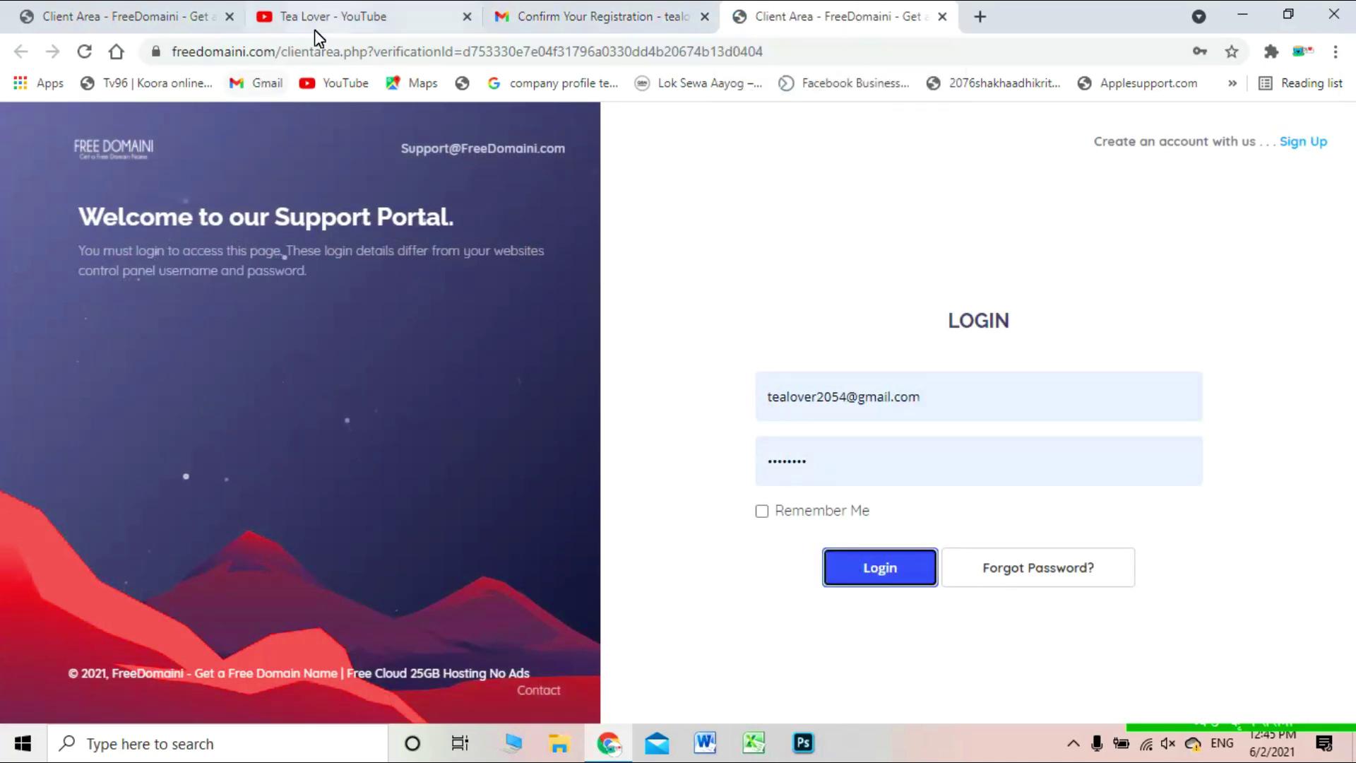
left_click(229, 17)
left_click_drag(157, 529, 537, 534)
left_click(551, 548)
Step: Go to 'Register a New Domain' from the dashboard Shortcuts
scroll(679, 468, "down", 15)
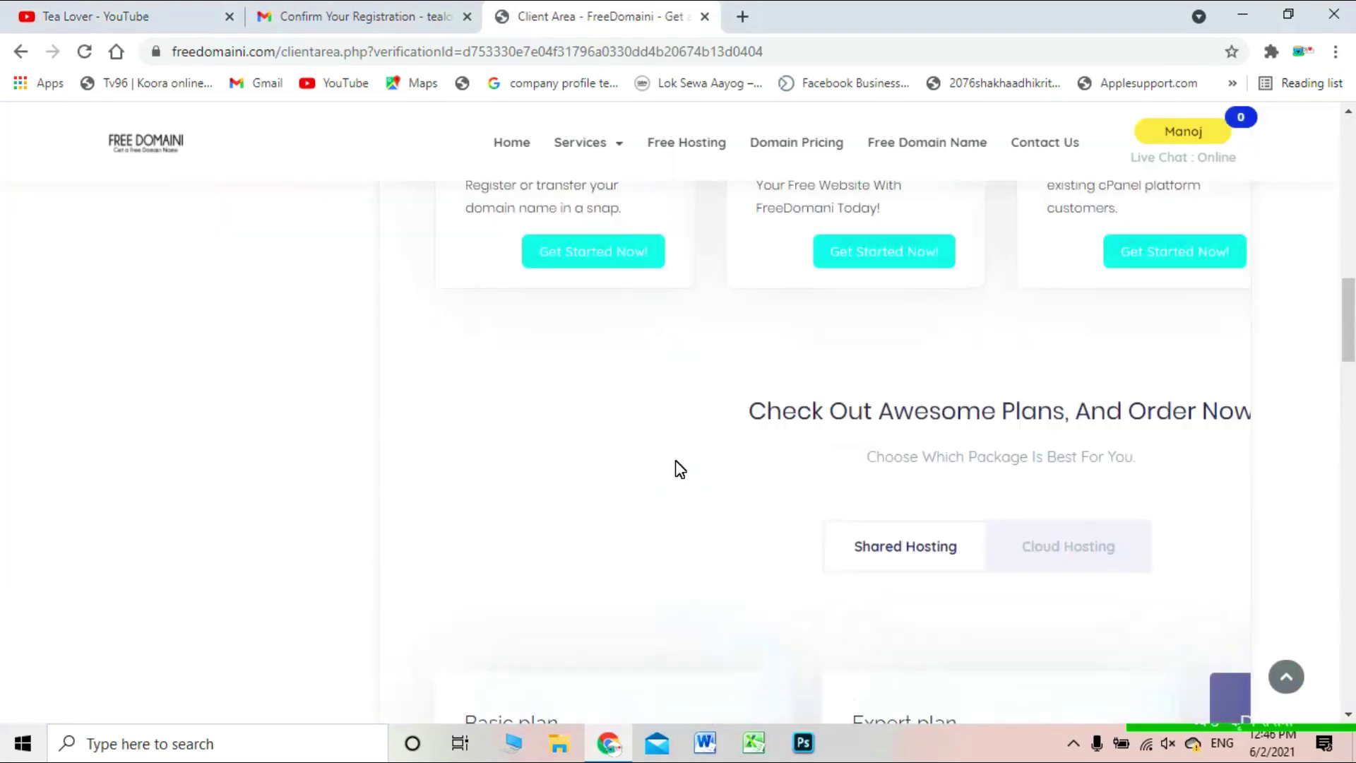
scroll(552, 623, "up", 10)
scroll(498, 625, "down", 6)
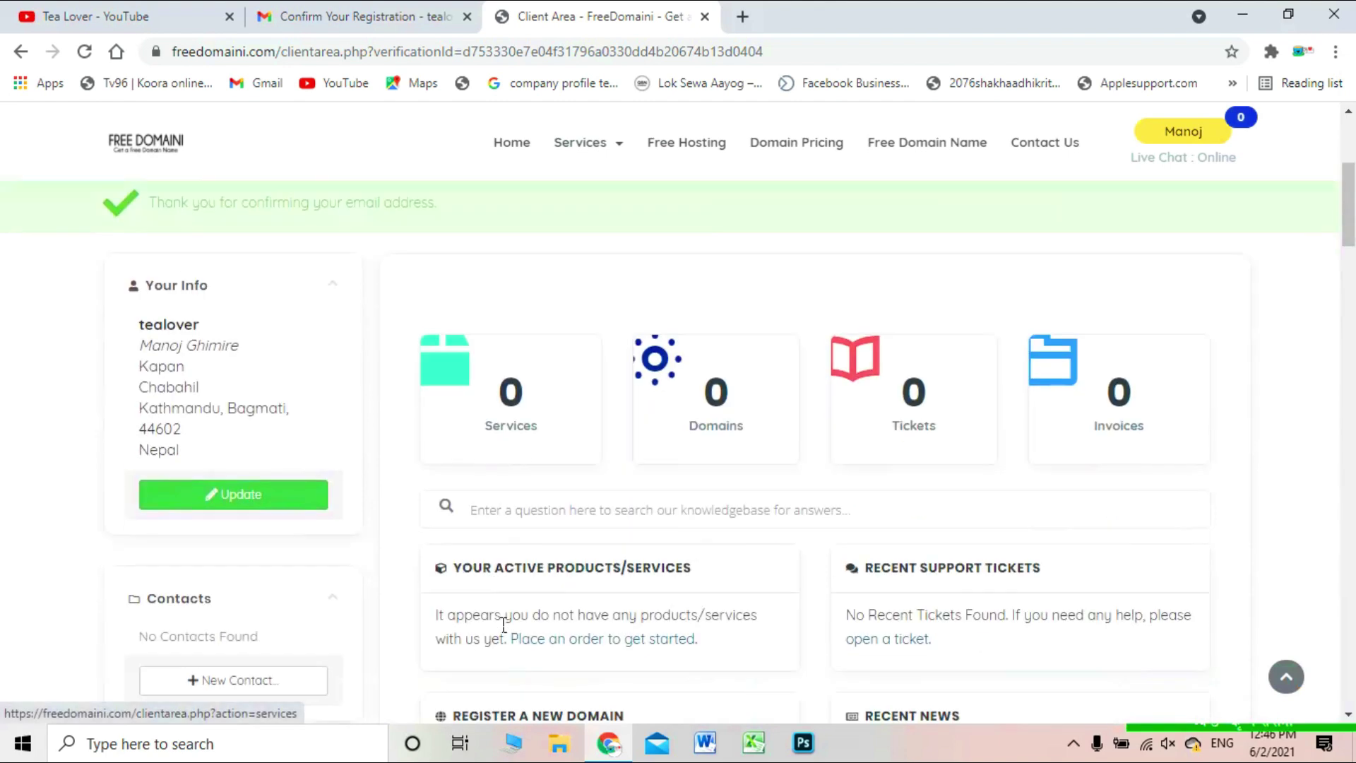
scroll(173, 667, "down", 2)
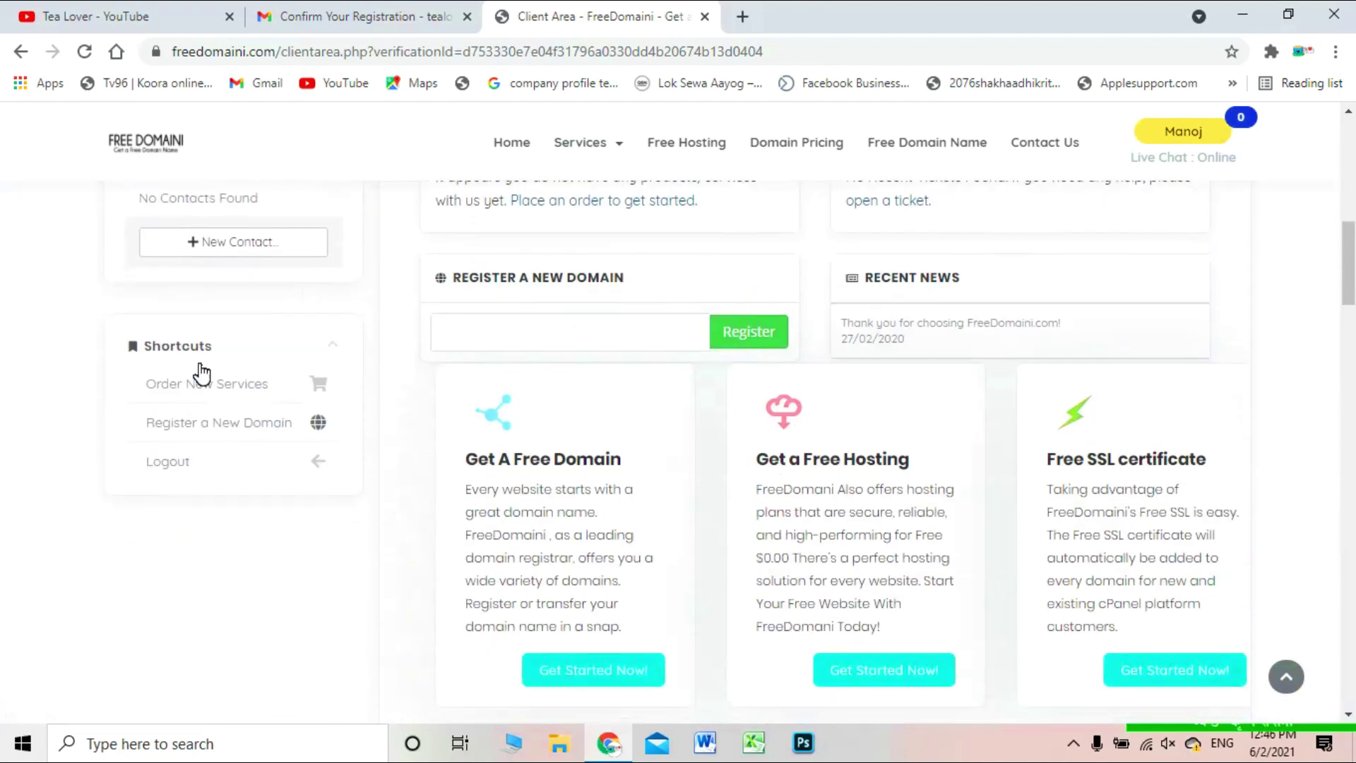
left_click(251, 423)
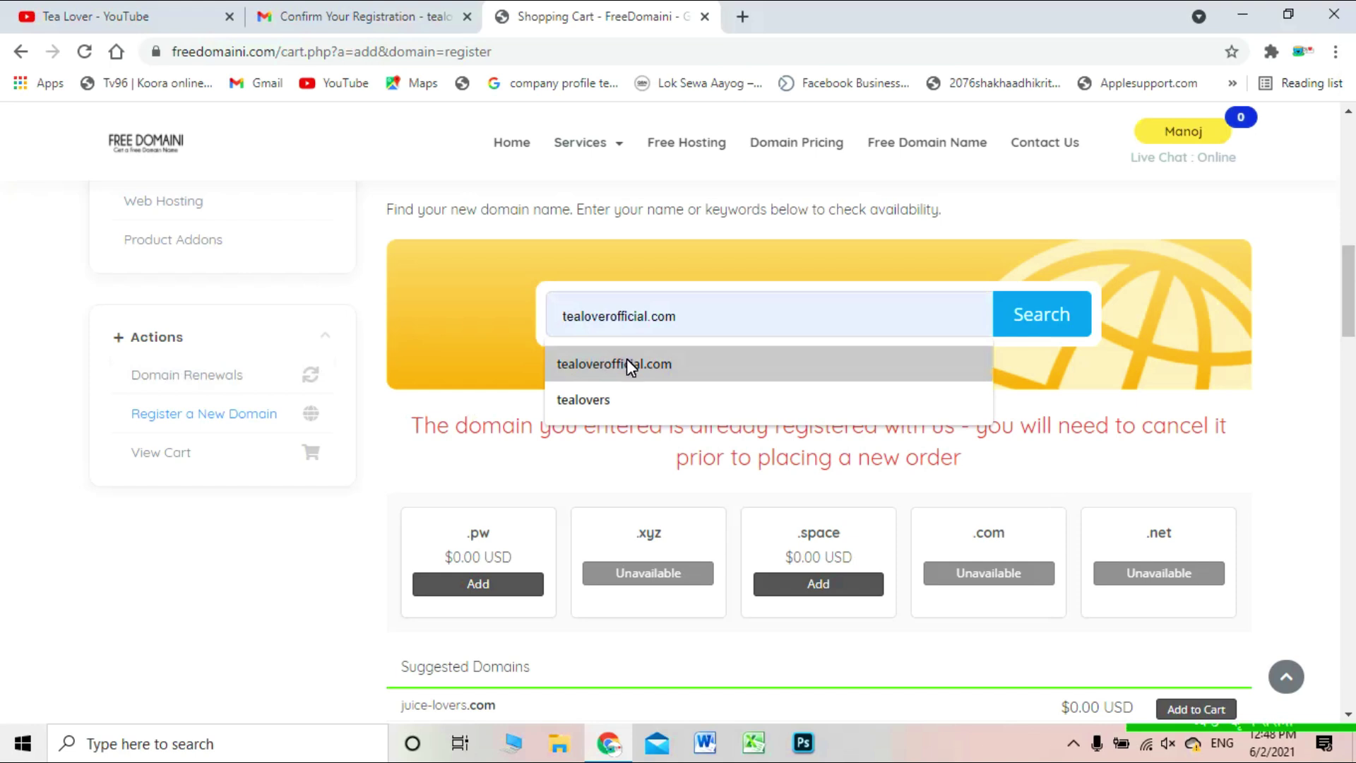
Step: Search tealoverofficial.com, then trim the search to 'tealoverofficial'
left_click(607, 366)
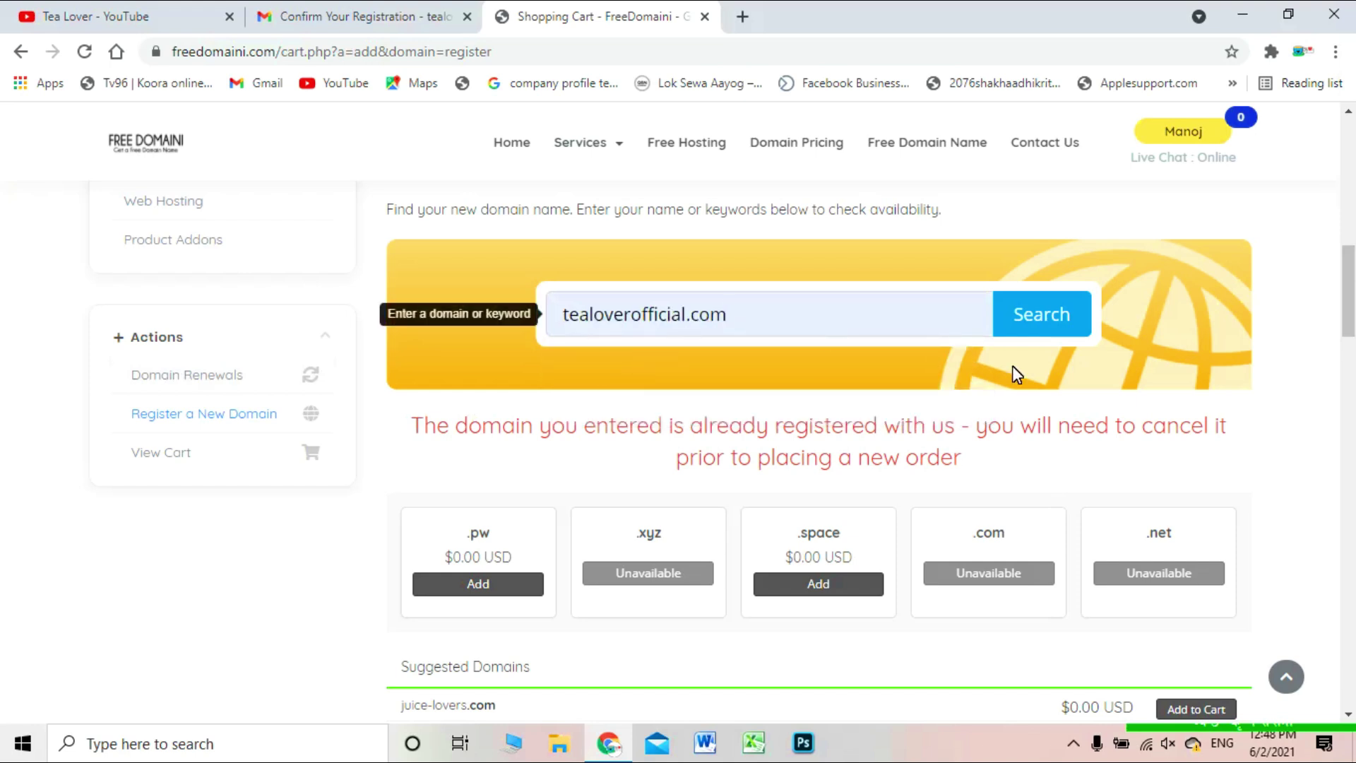
left_click(1052, 325)
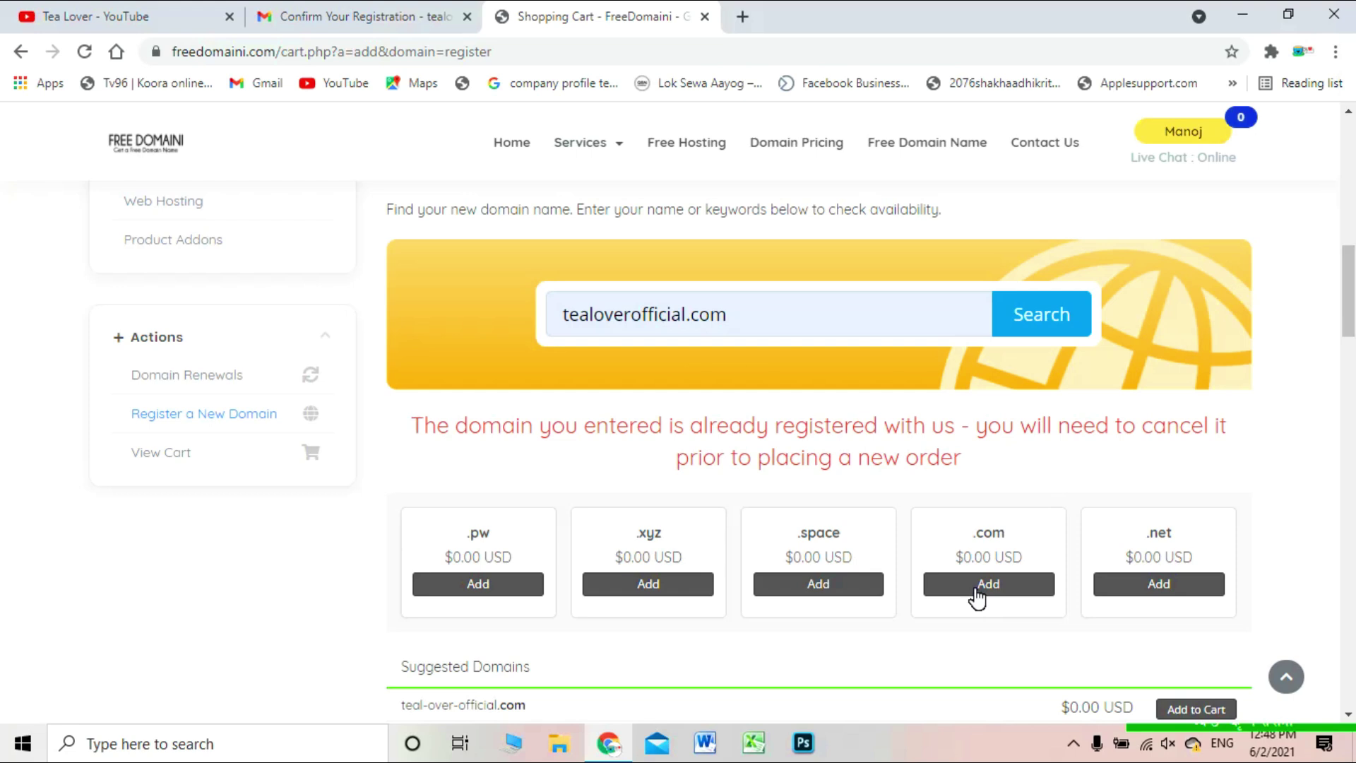
left_click_drag(686, 314, 865, 326)
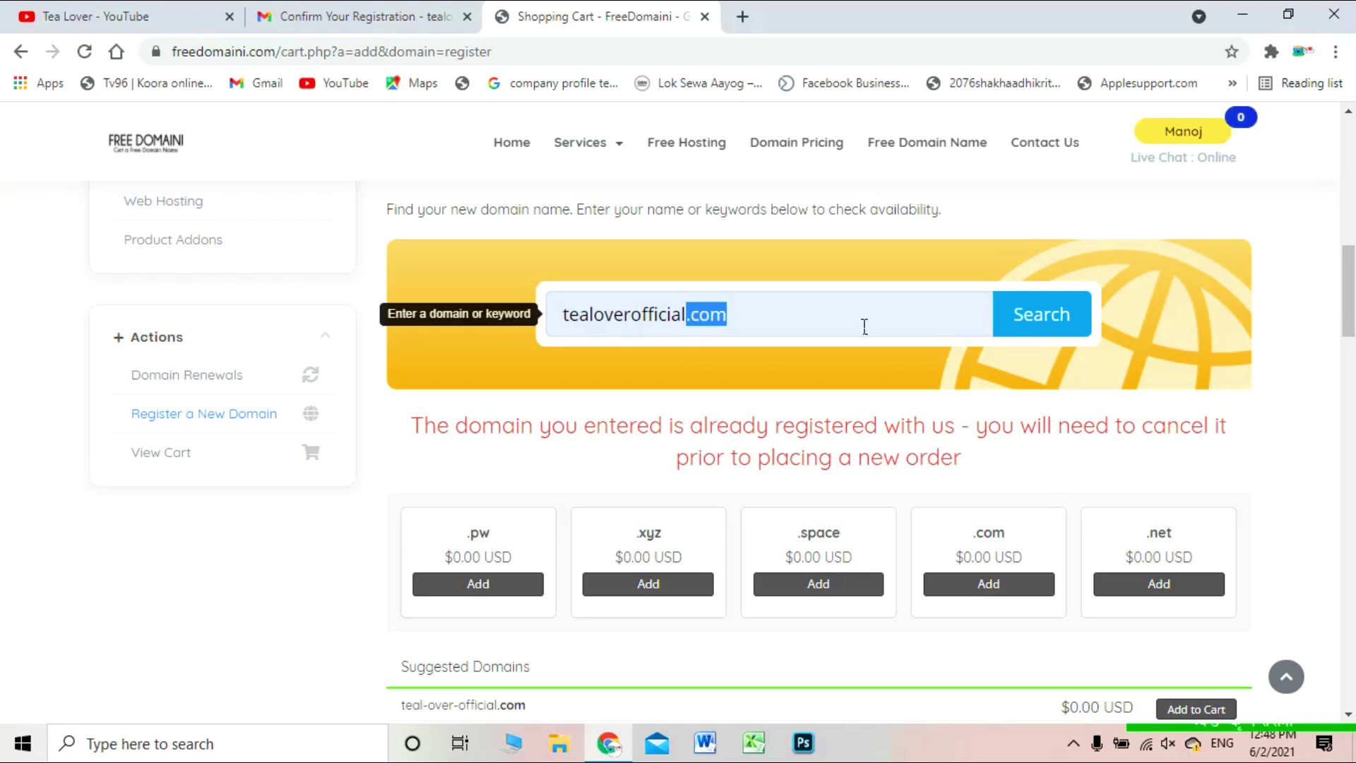
key("BackSpace")
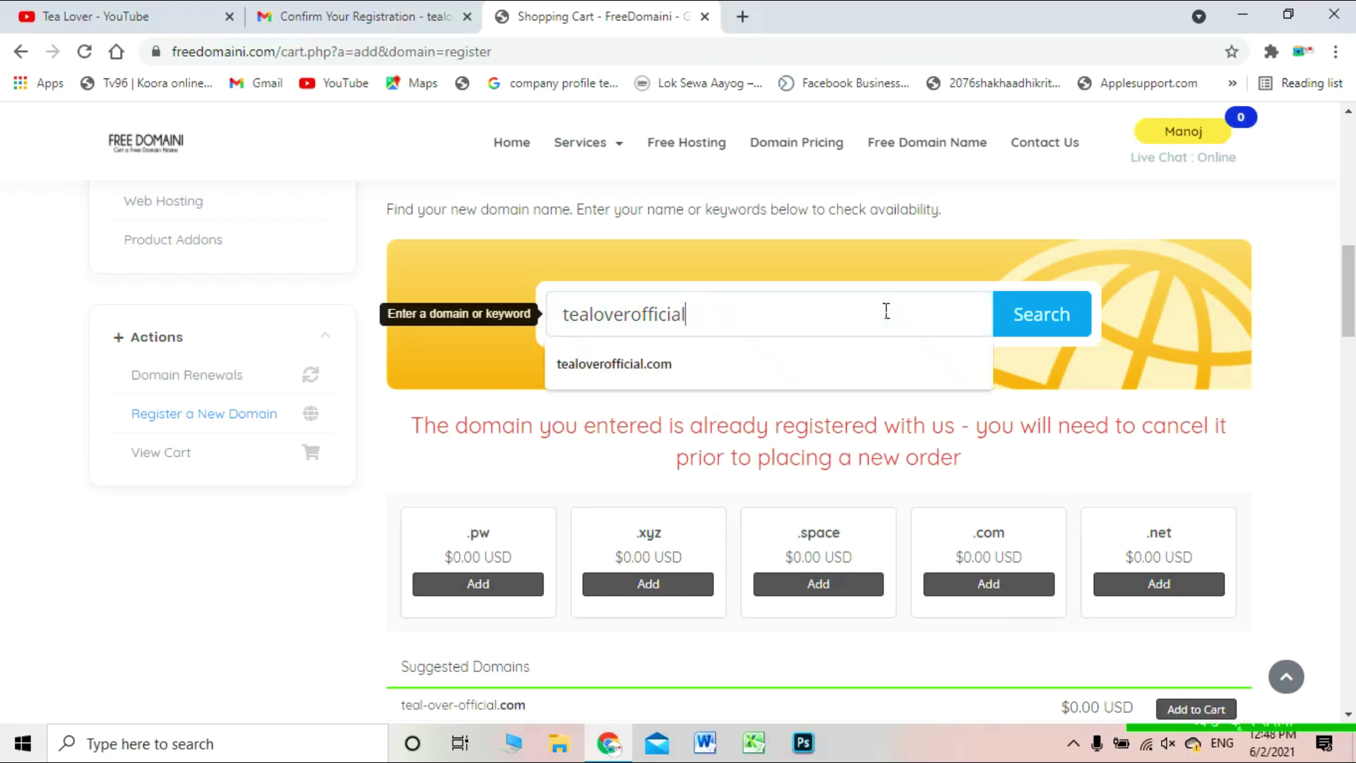
left_click(433, 460)
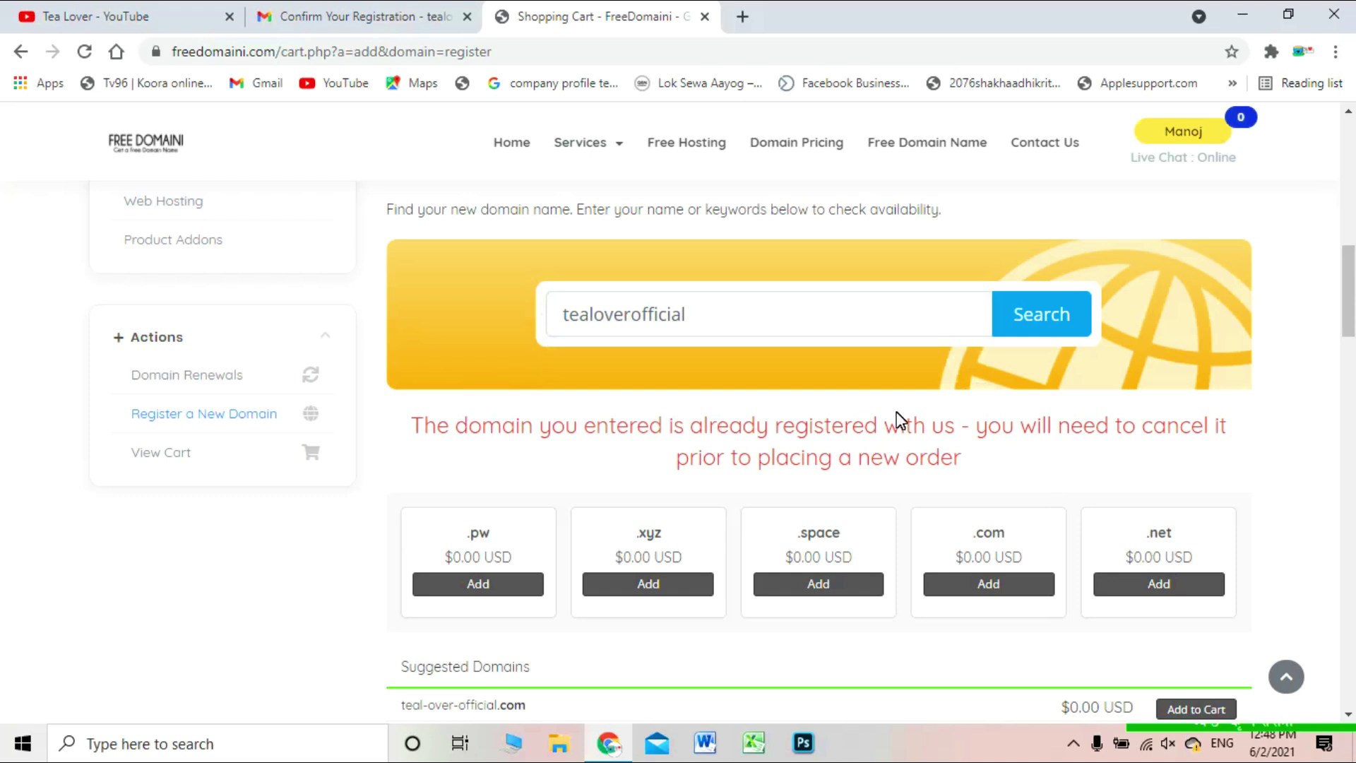
Step: Add tealoverofficial.net to the cart and proceed to checkout
left_click(1180, 592)
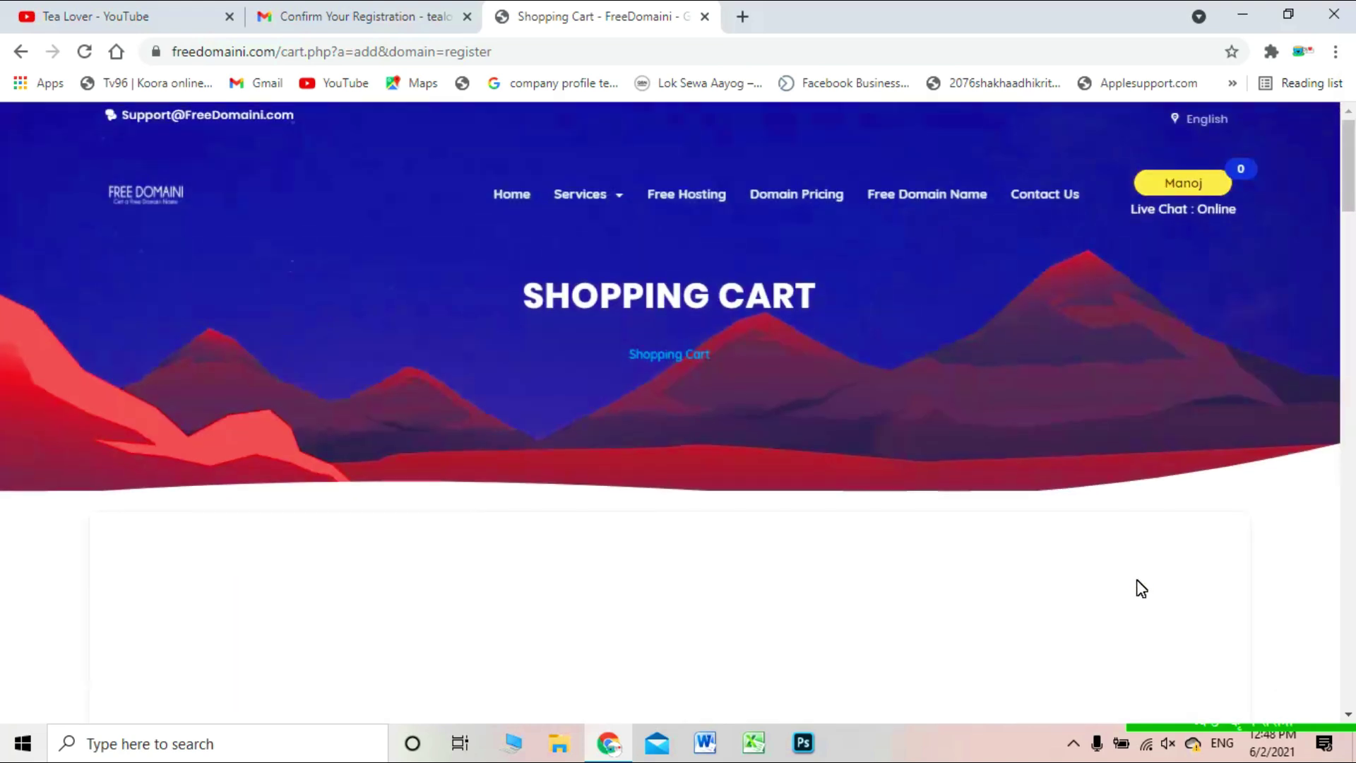
scroll(1138, 585, "down", 6)
scroll(1135, 575, "down", 4)
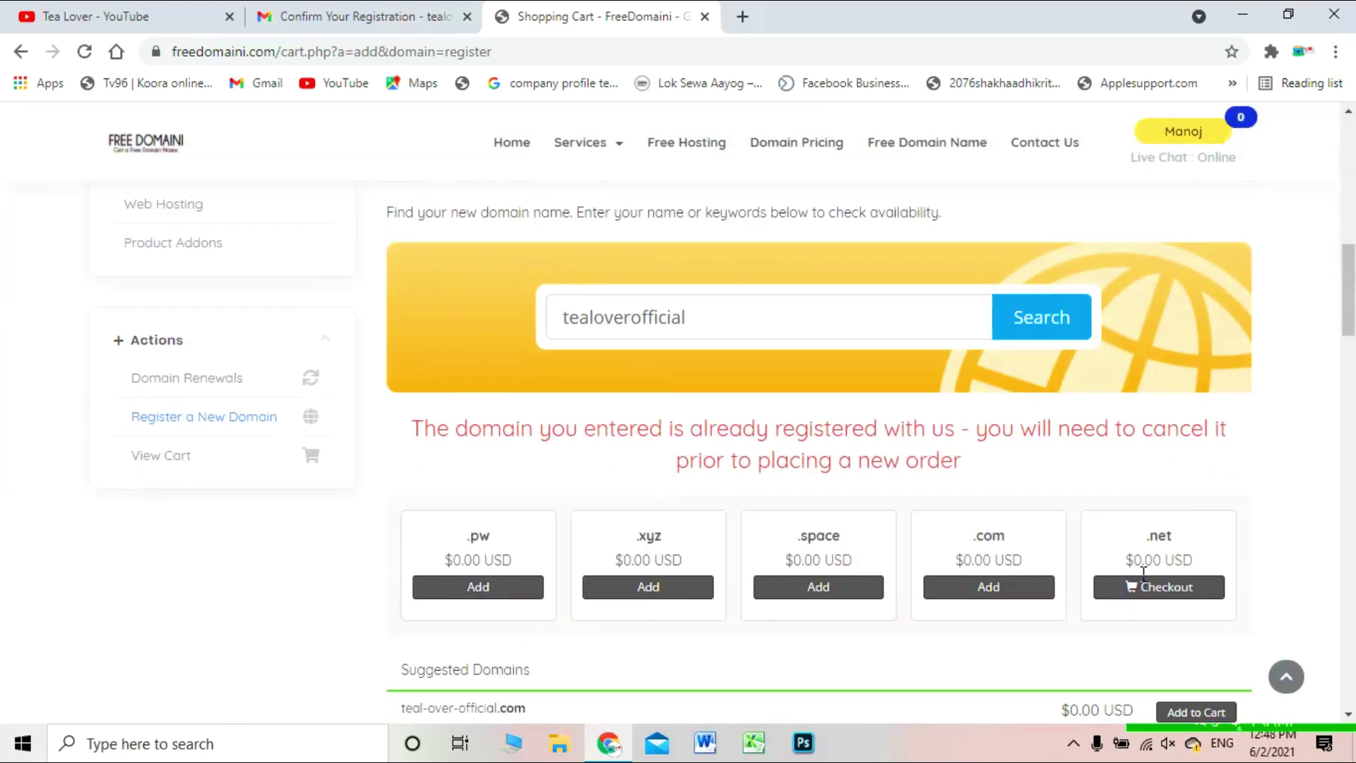
left_click(1155, 556)
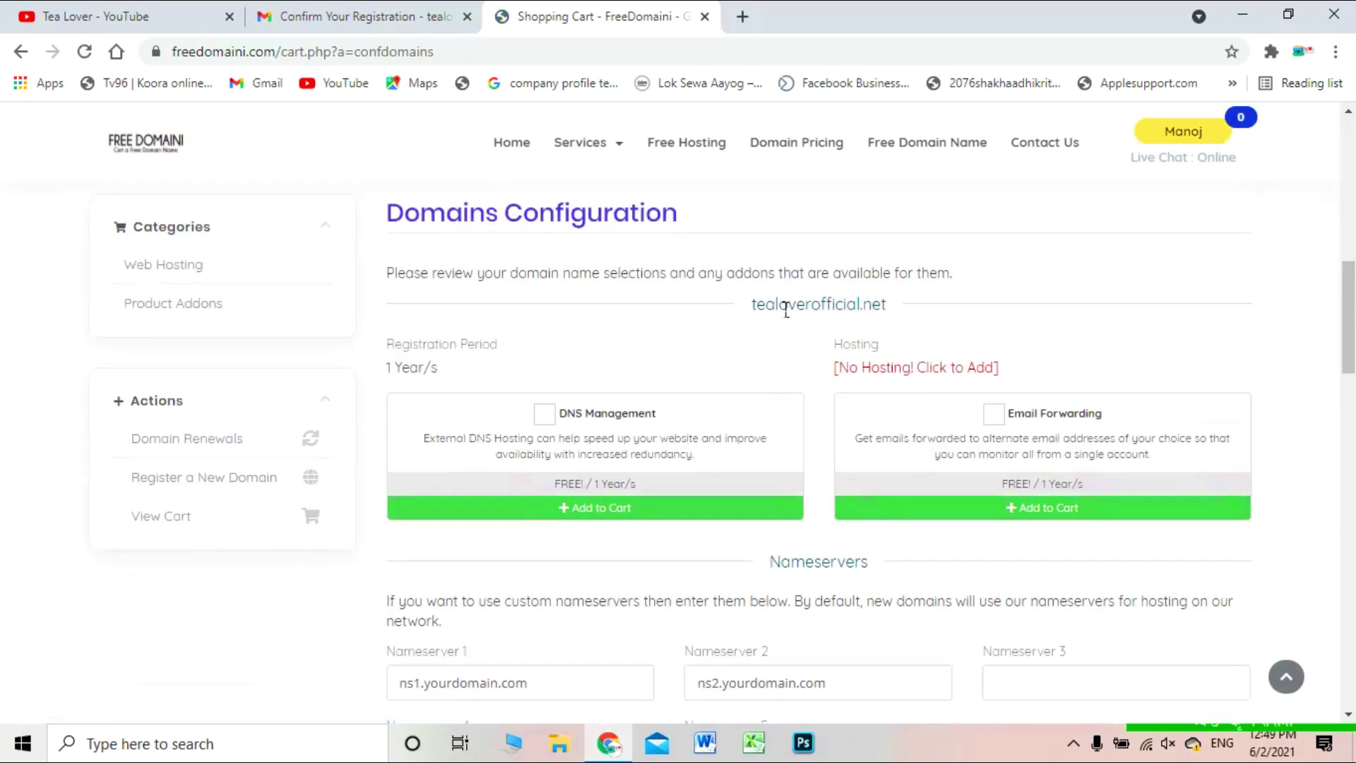
Step: Add free DNS Management and Email Forwarding to tealoverofficial.net
left_click_drag(768, 304, 926, 298)
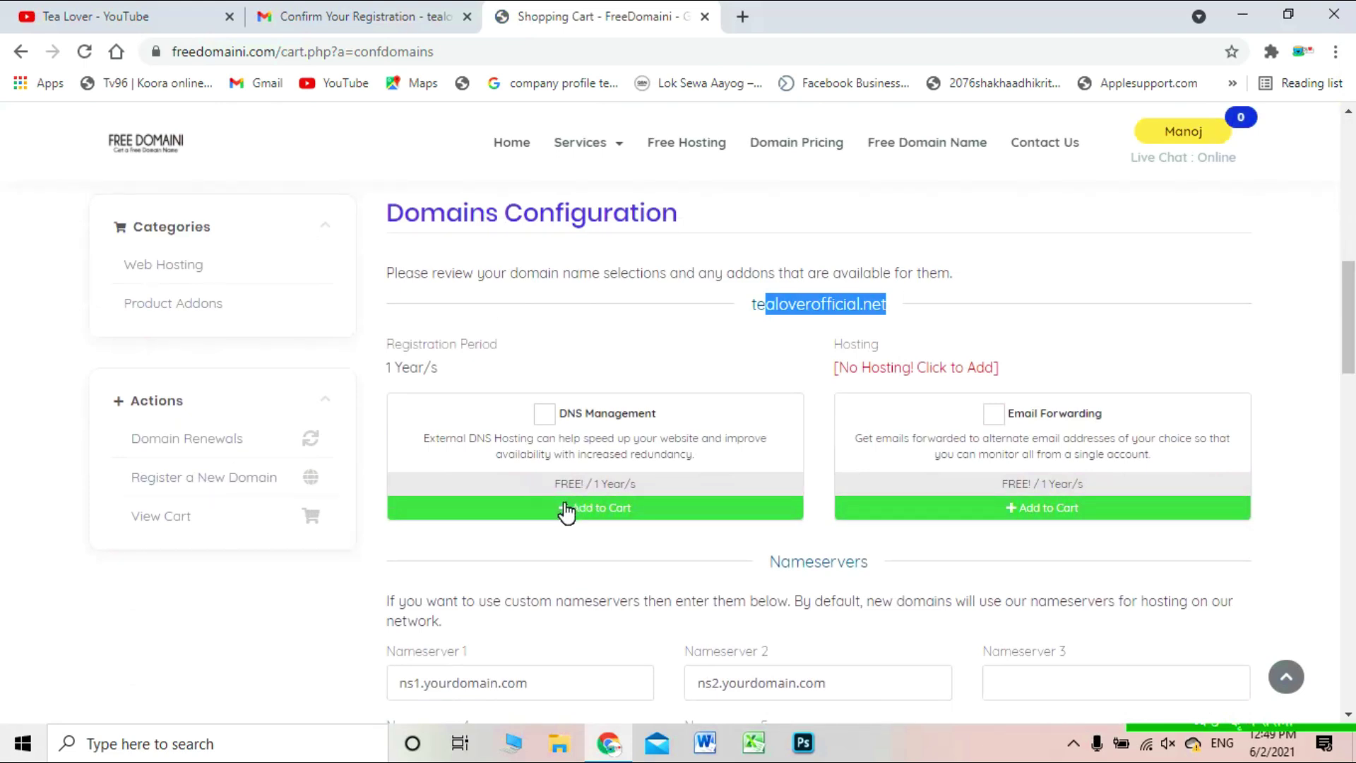
scroll(597, 352, "up", 3)
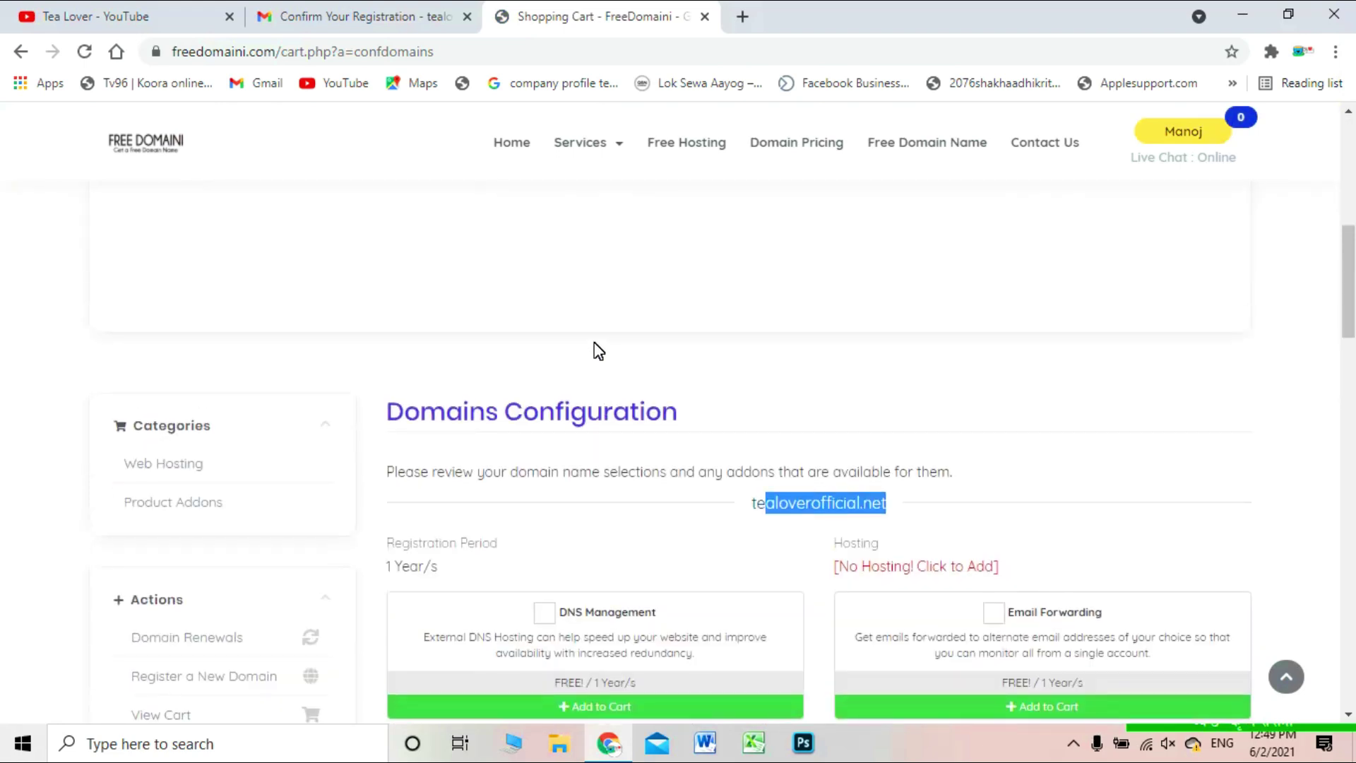
left_click(560, 533)
scroll(551, 523, "down", 2)
left_click(546, 515)
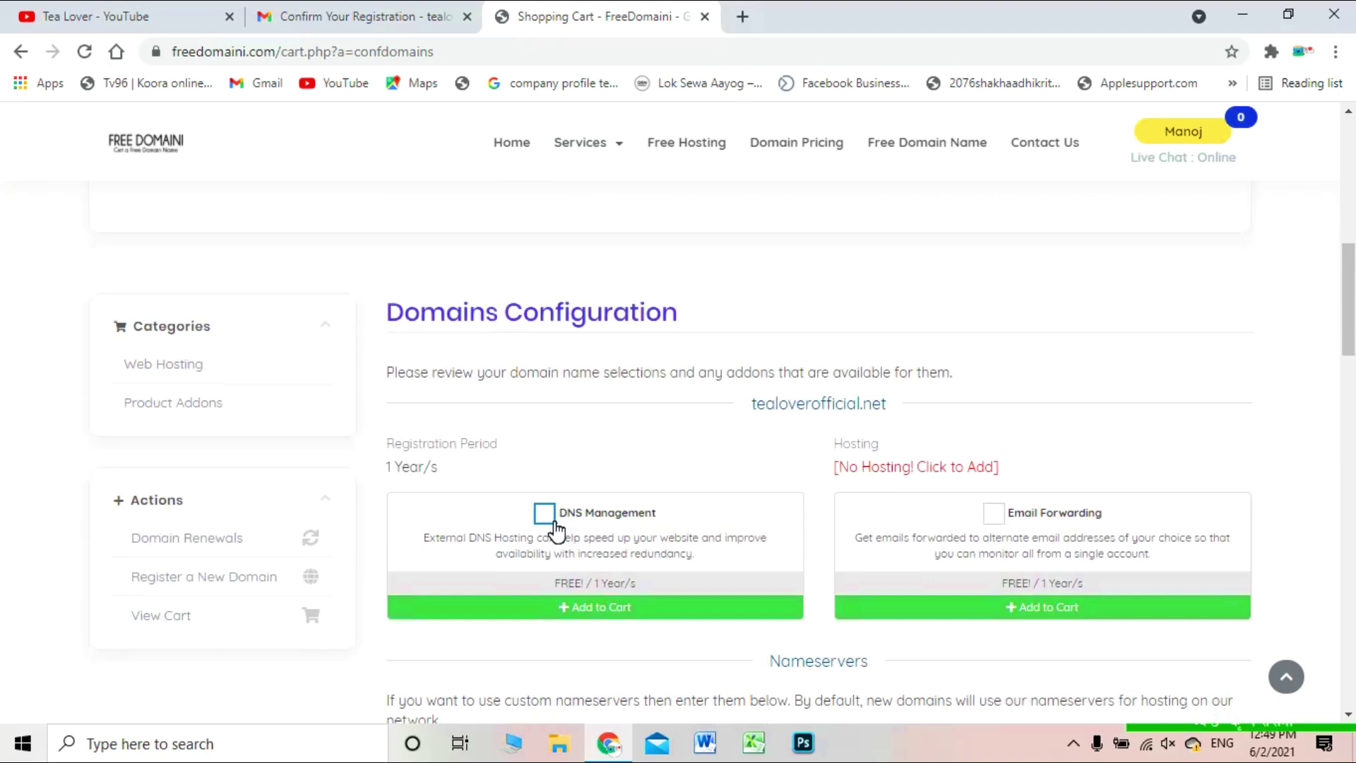
left_click(994, 514)
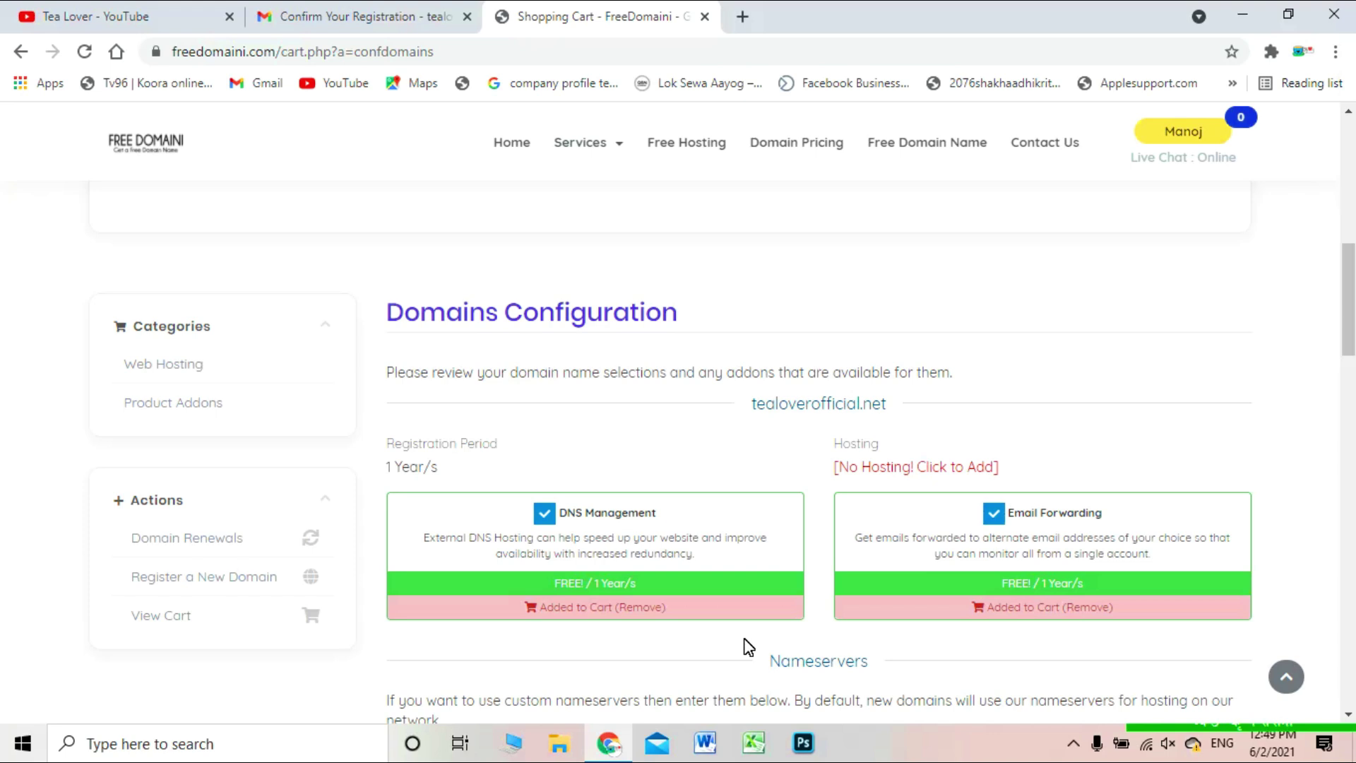
Step: Scroll to the nameserver fields and open the Free Hosting page in a new tab
scroll(749, 647, "down", 4)
scroll(734, 413, "up", 2)
scroll(735, 417, "down", 1)
scroll(735, 417, "down", 1)
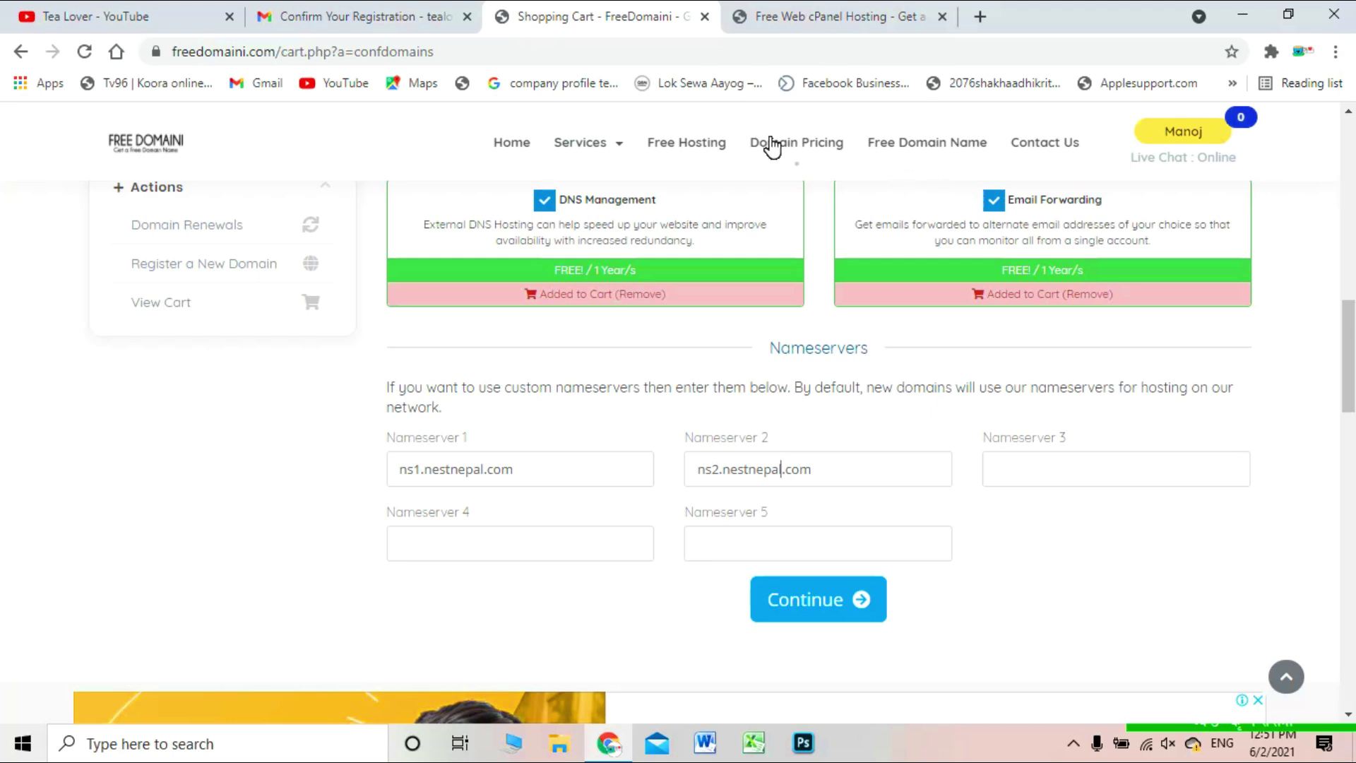
right_click(716, 143)
left_click(742, 164)
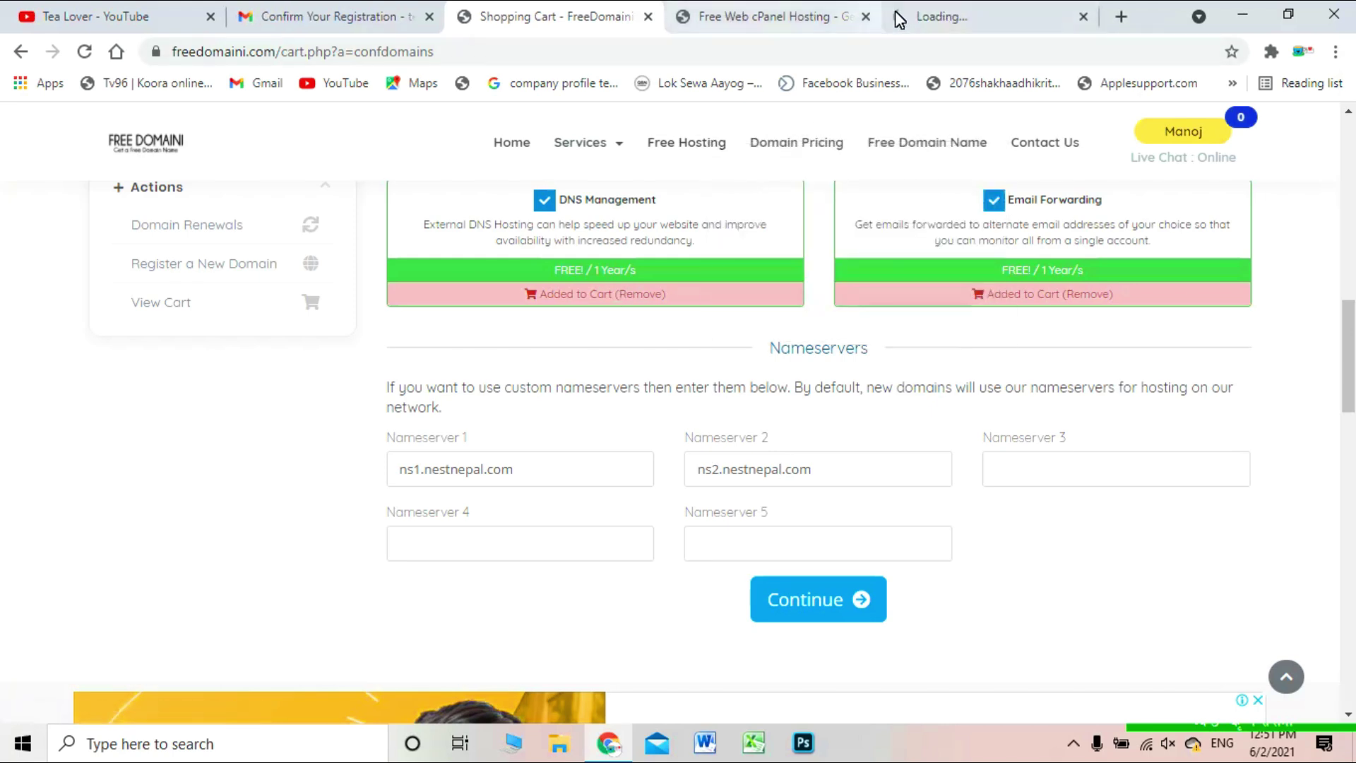
left_click(868, 17)
left_click(805, 20)
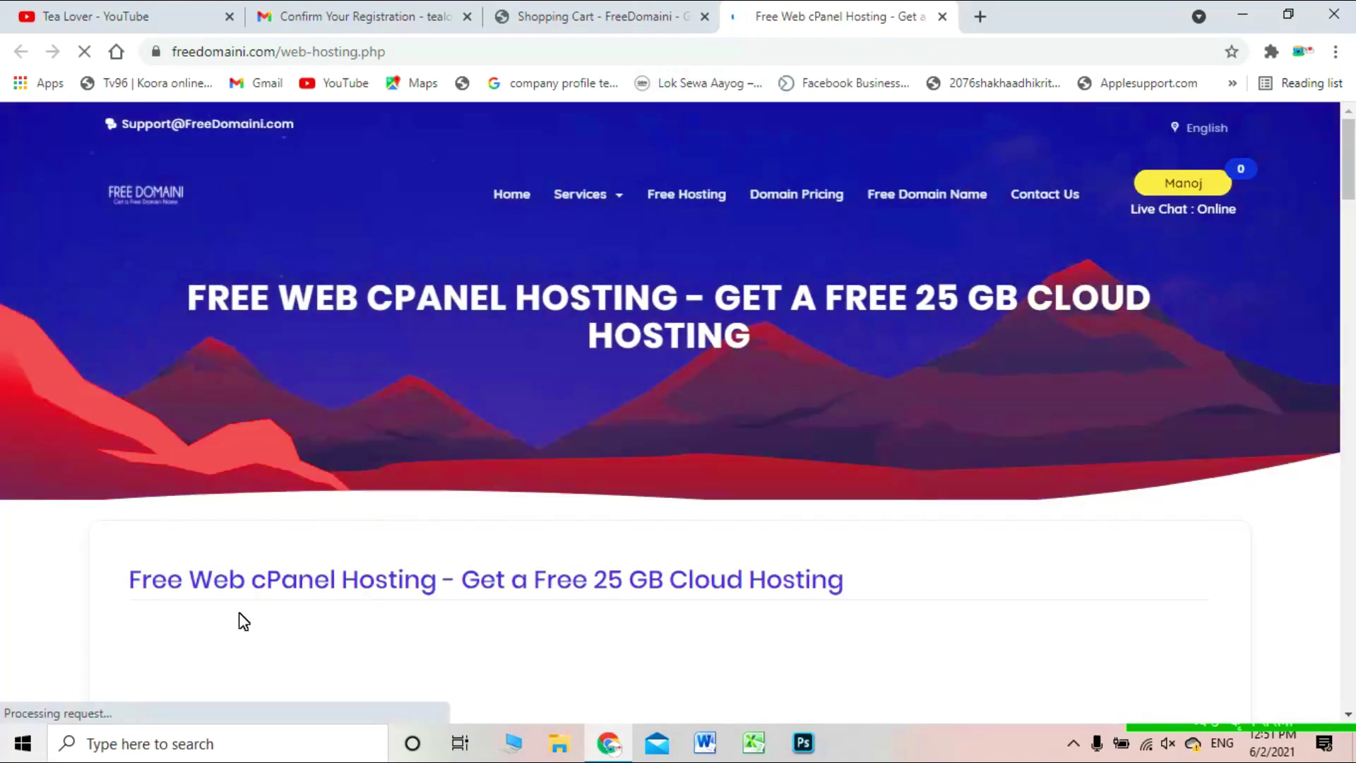
left_click_drag(452, 595, 911, 594)
left_click(919, 598)
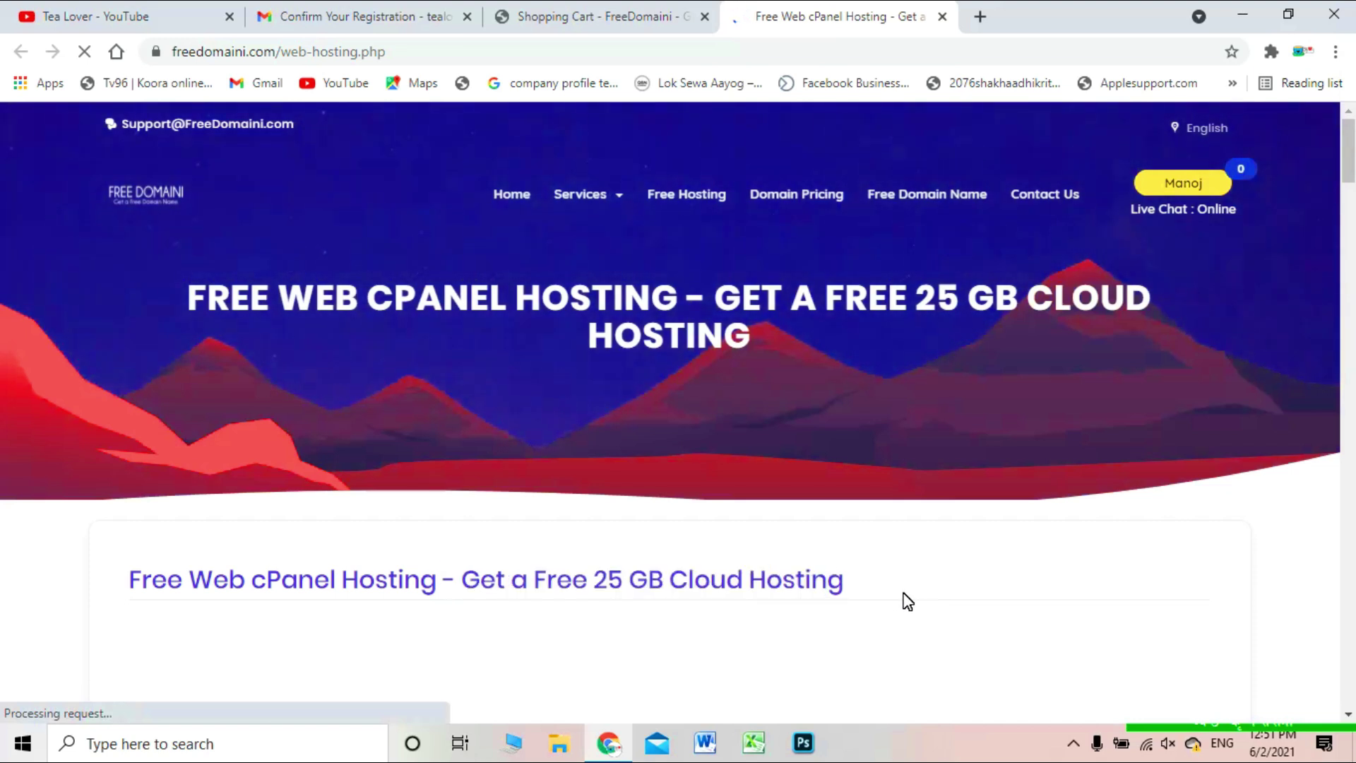
left_click(568, 22)
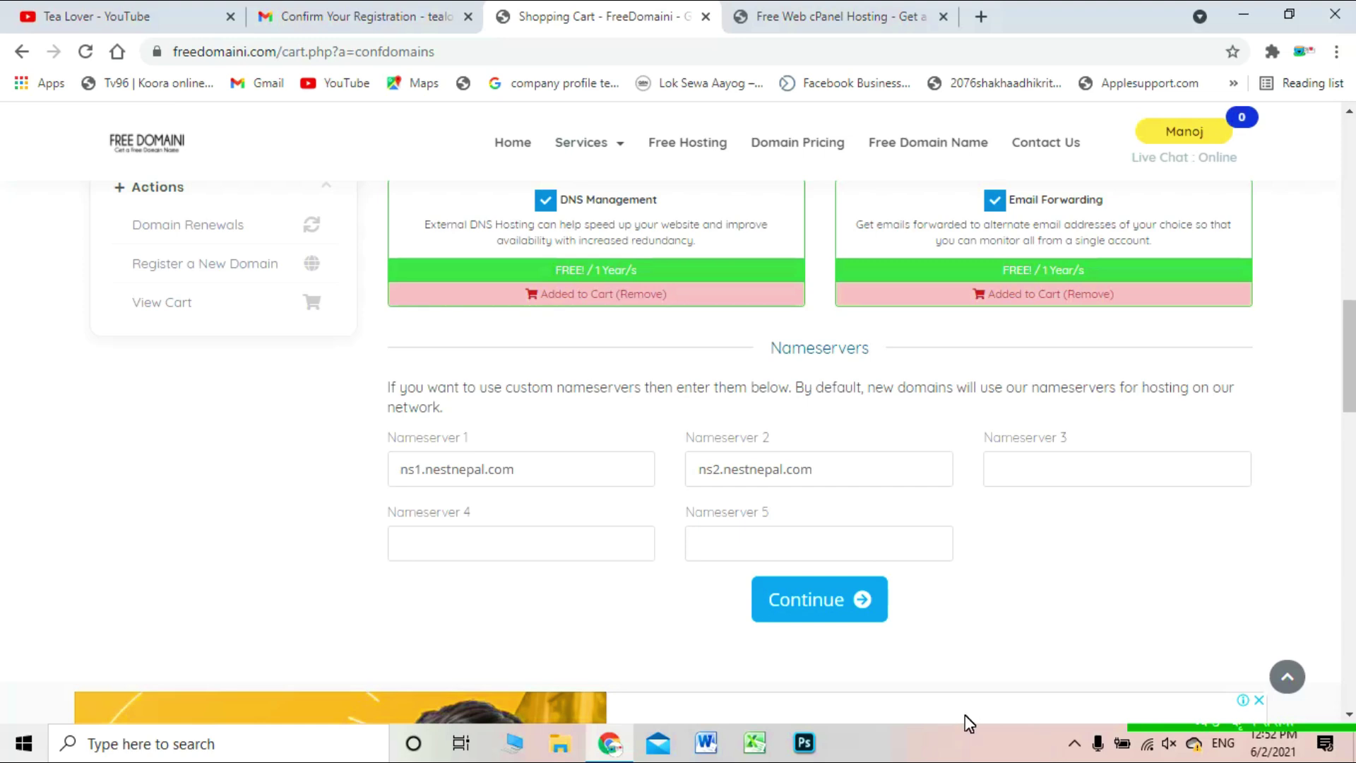
Step: Continue to Review & Checkout and check tealoverofficial.net with its $0.00 USD total
left_click(813, 606)
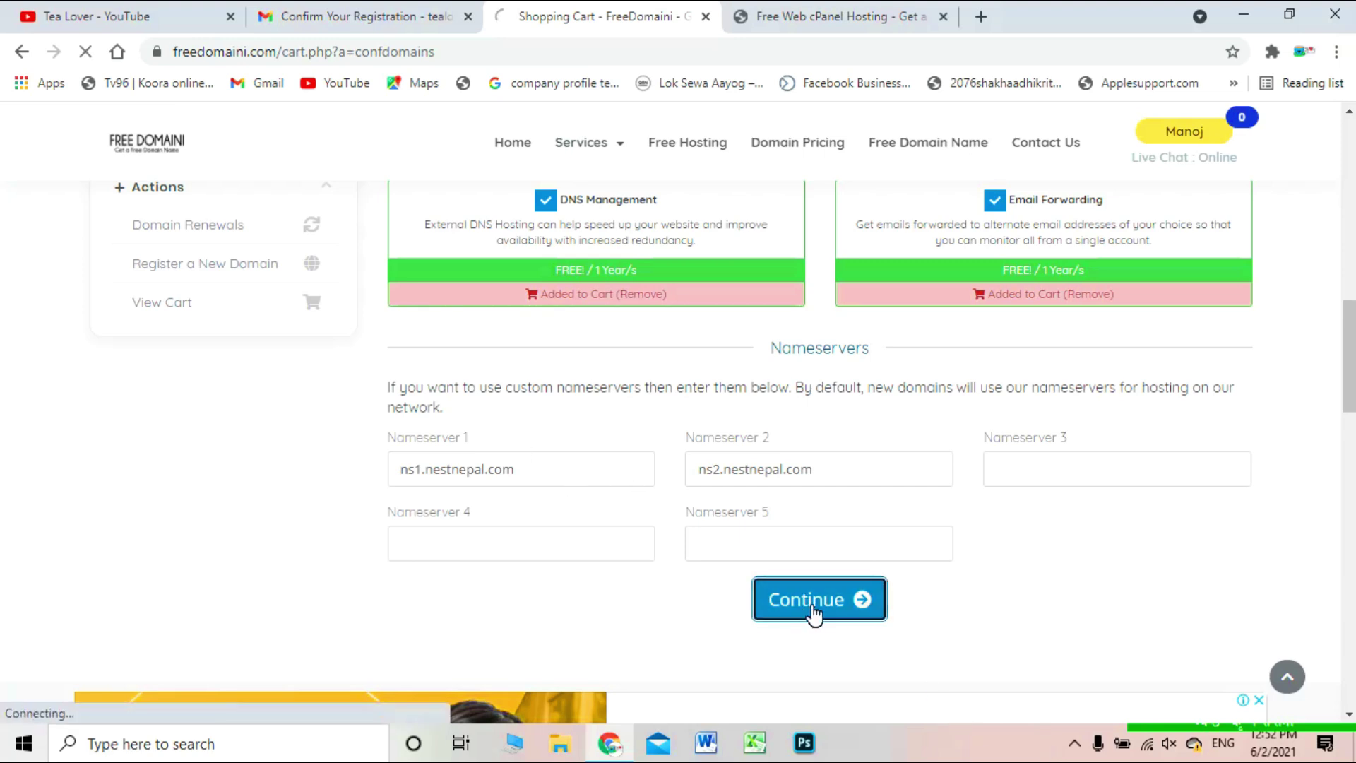
scroll(639, 539, "down", 5)
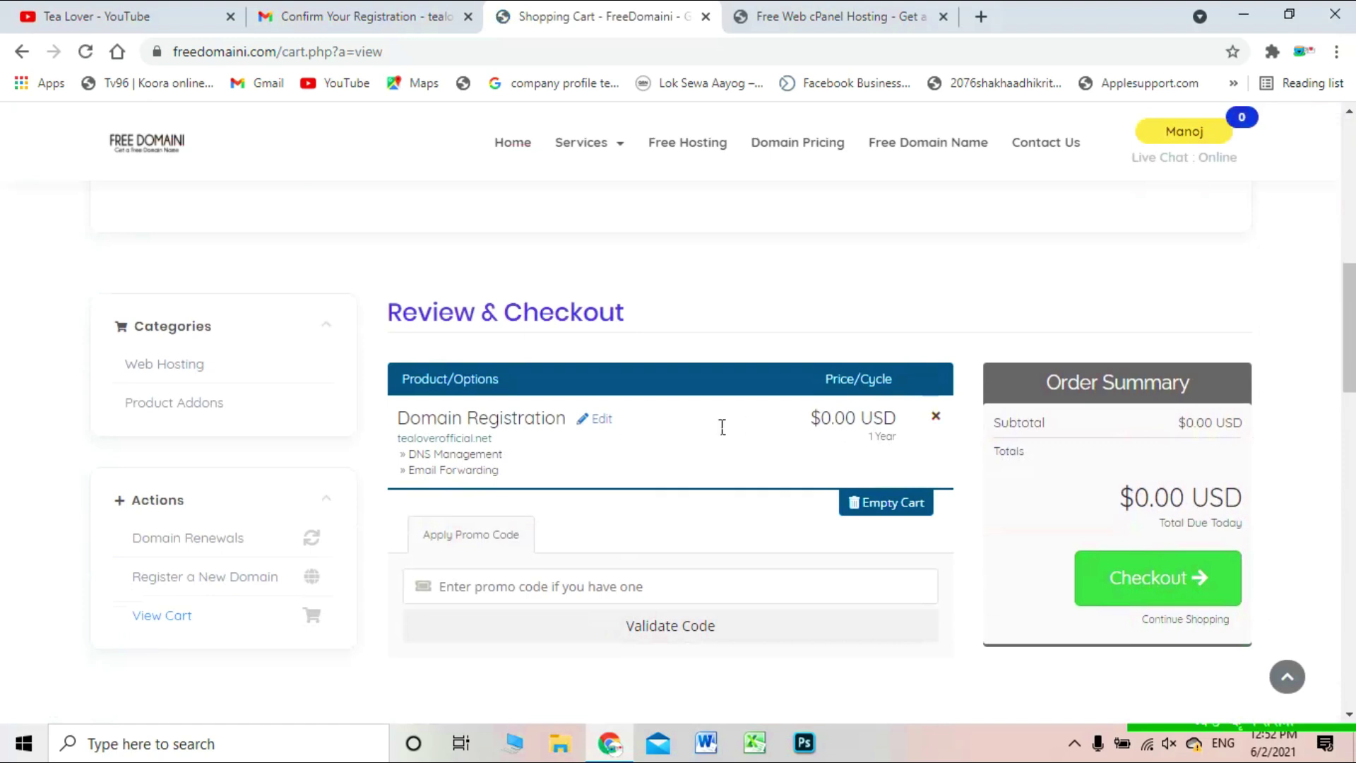
left_click_drag(399, 440, 549, 454)
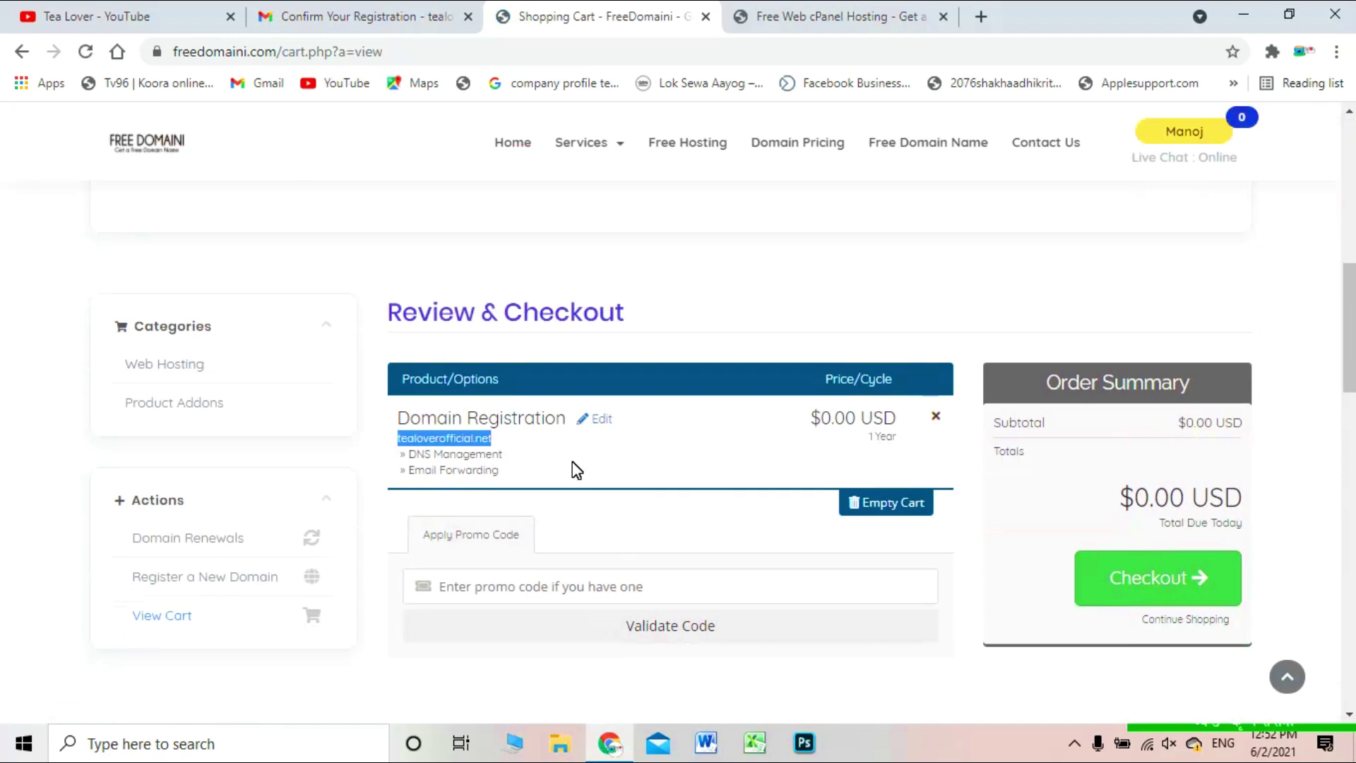
left_click(651, 464)
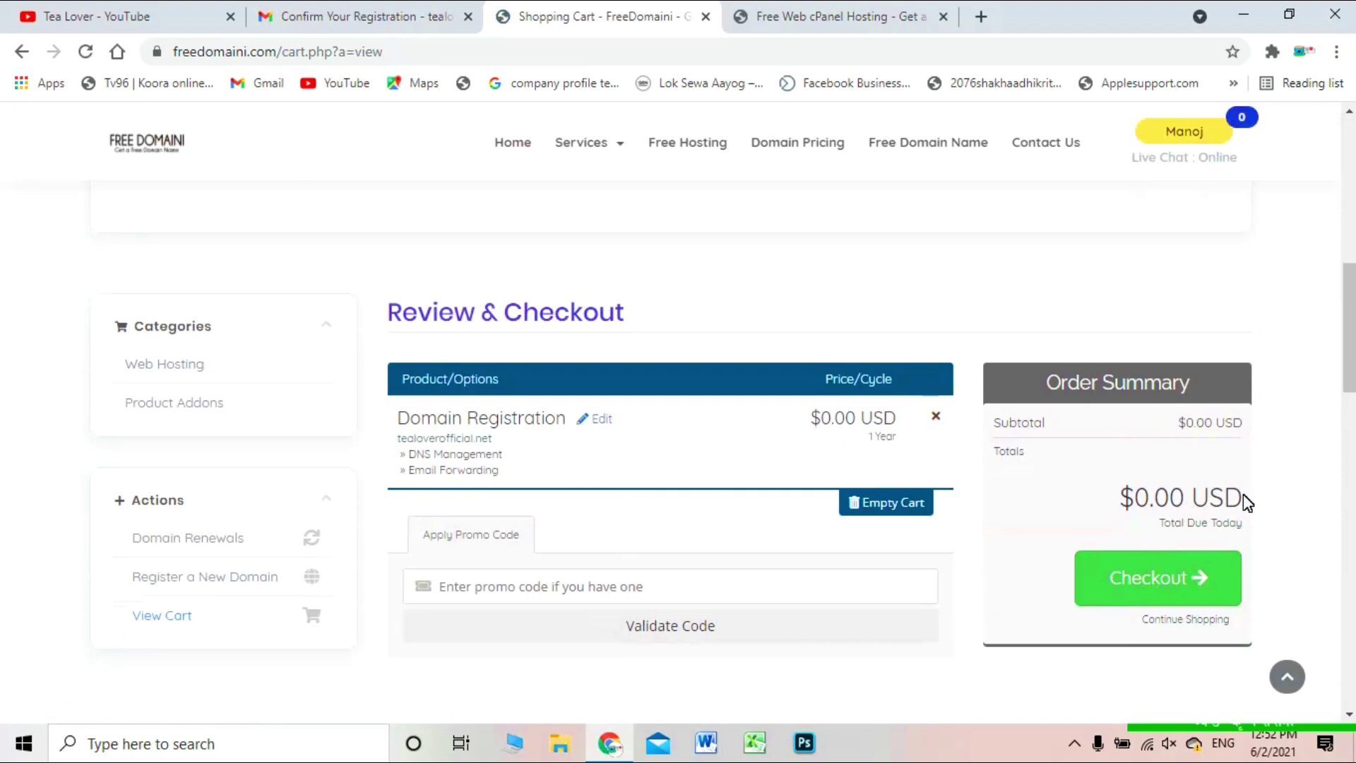
left_click_drag(1135, 498, 1300, 499)
left_click(1300, 499)
Step: Look over the promo code field and the rest of the cart
scroll(735, 557, "down", 3)
left_click(615, 391)
left_click(638, 544)
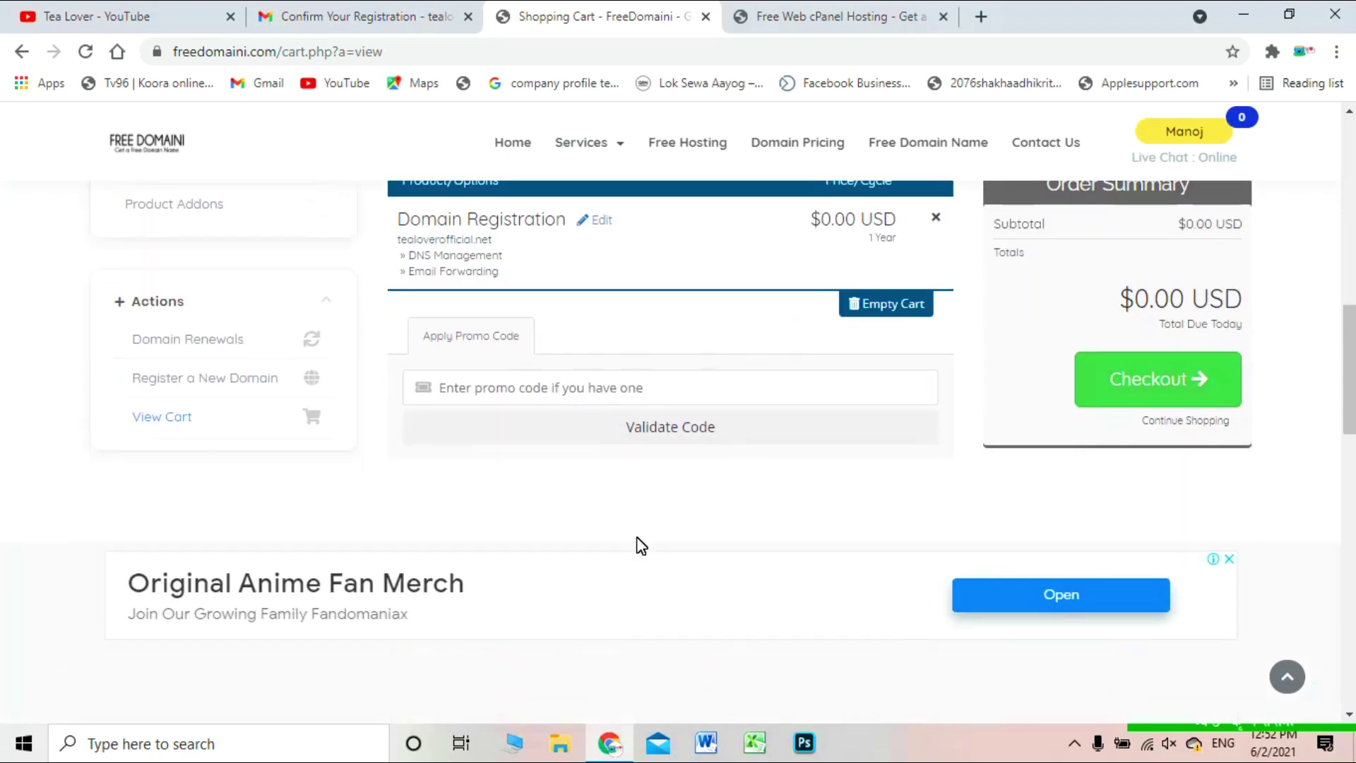
scroll(749, 592, "up", 2)
scroll(736, 591, "down", 6)
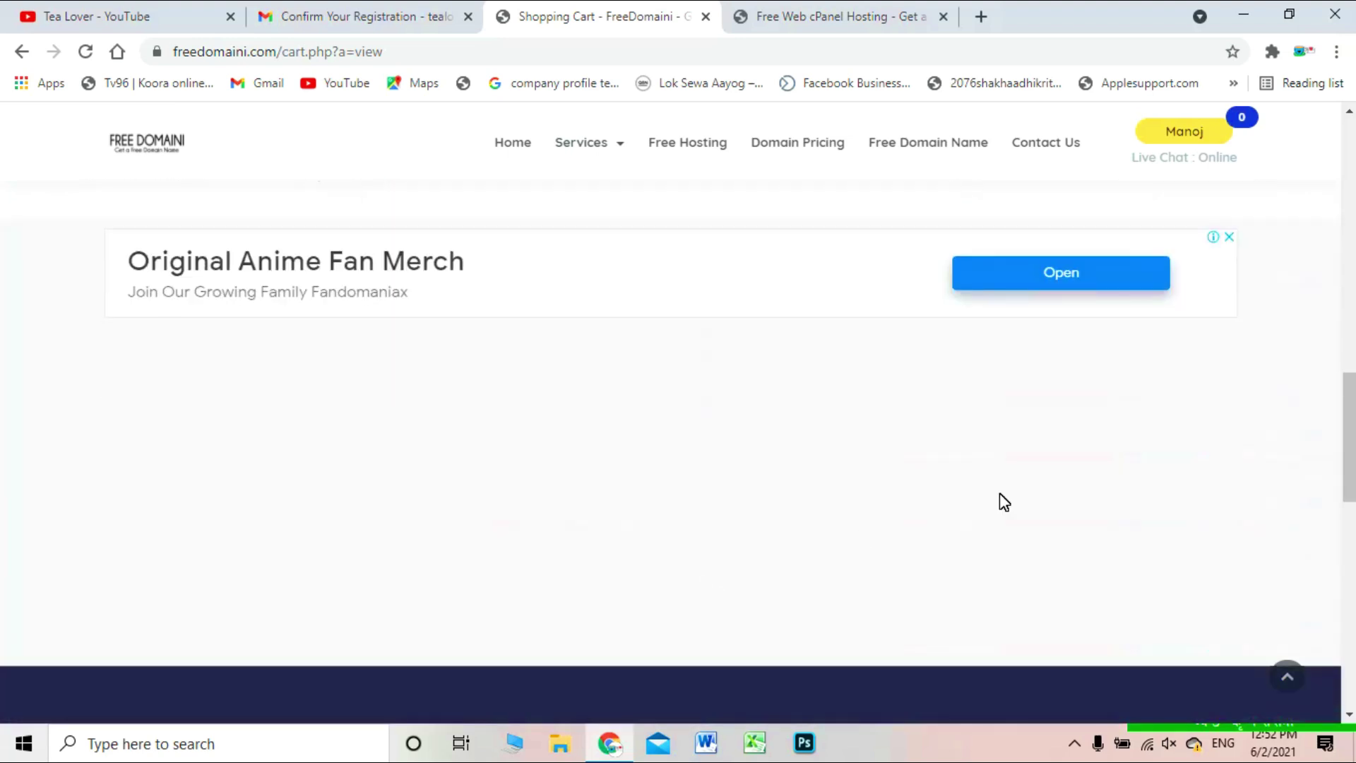
scroll(1002, 500, "up", 4)
scroll(1229, 396, "up", 1)
Step: Open the checkout form and review the prefilled personal and billing details
left_click(1173, 410)
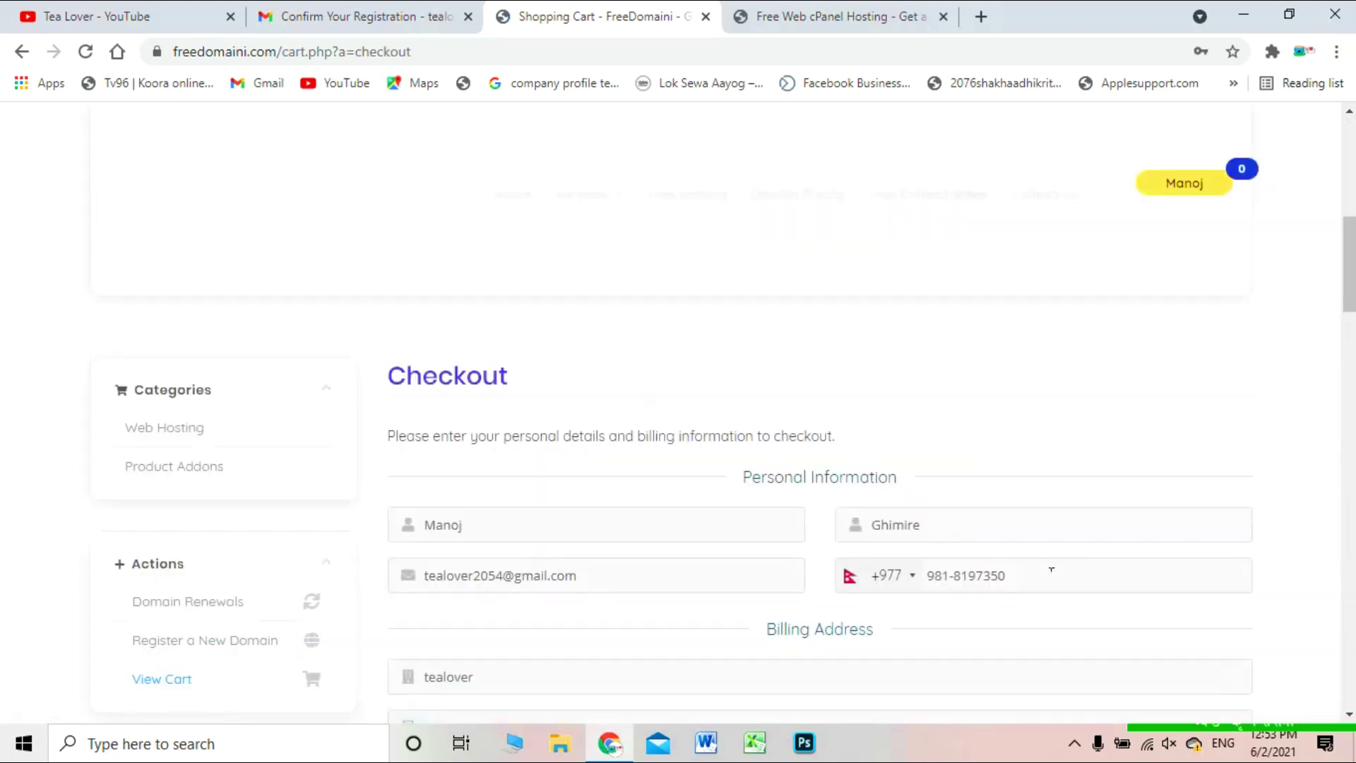
scroll(1030, 410, "down", 1)
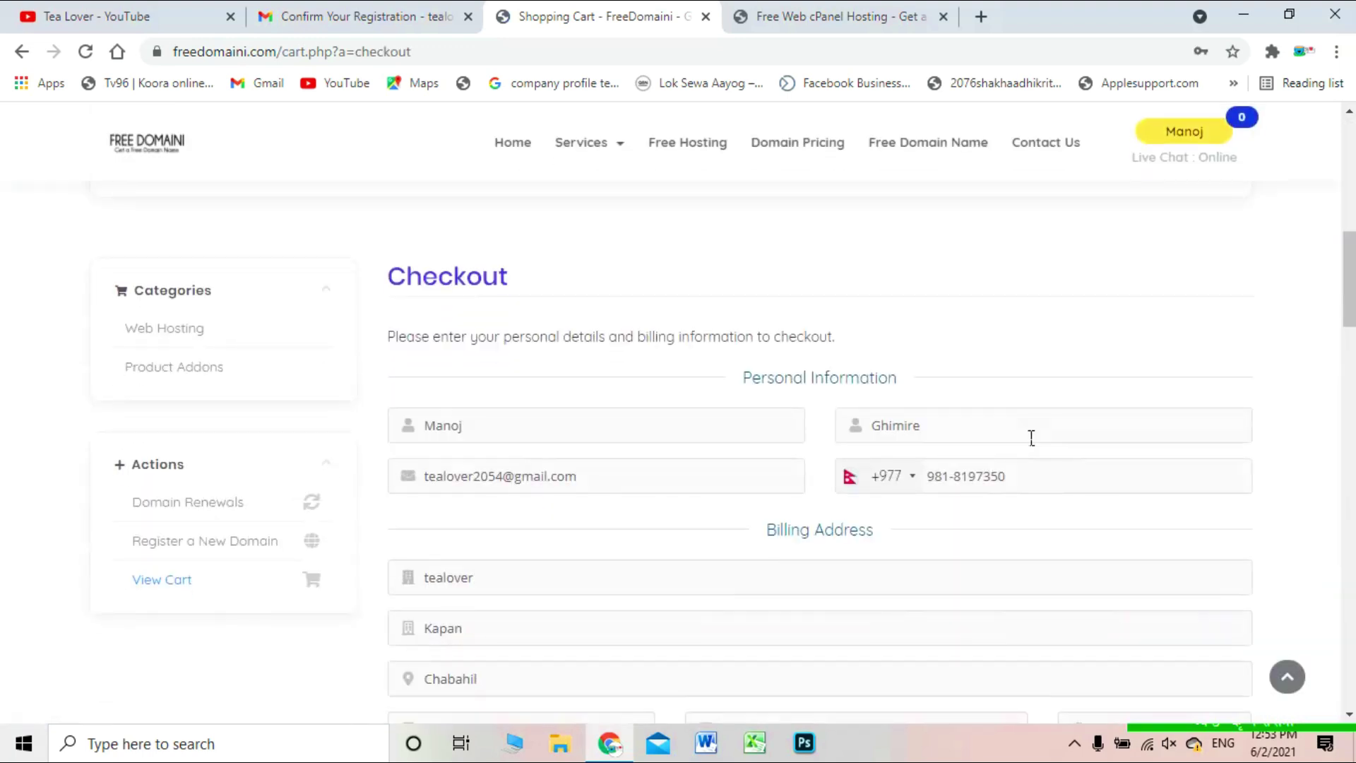
scroll(777, 435, "down", 6)
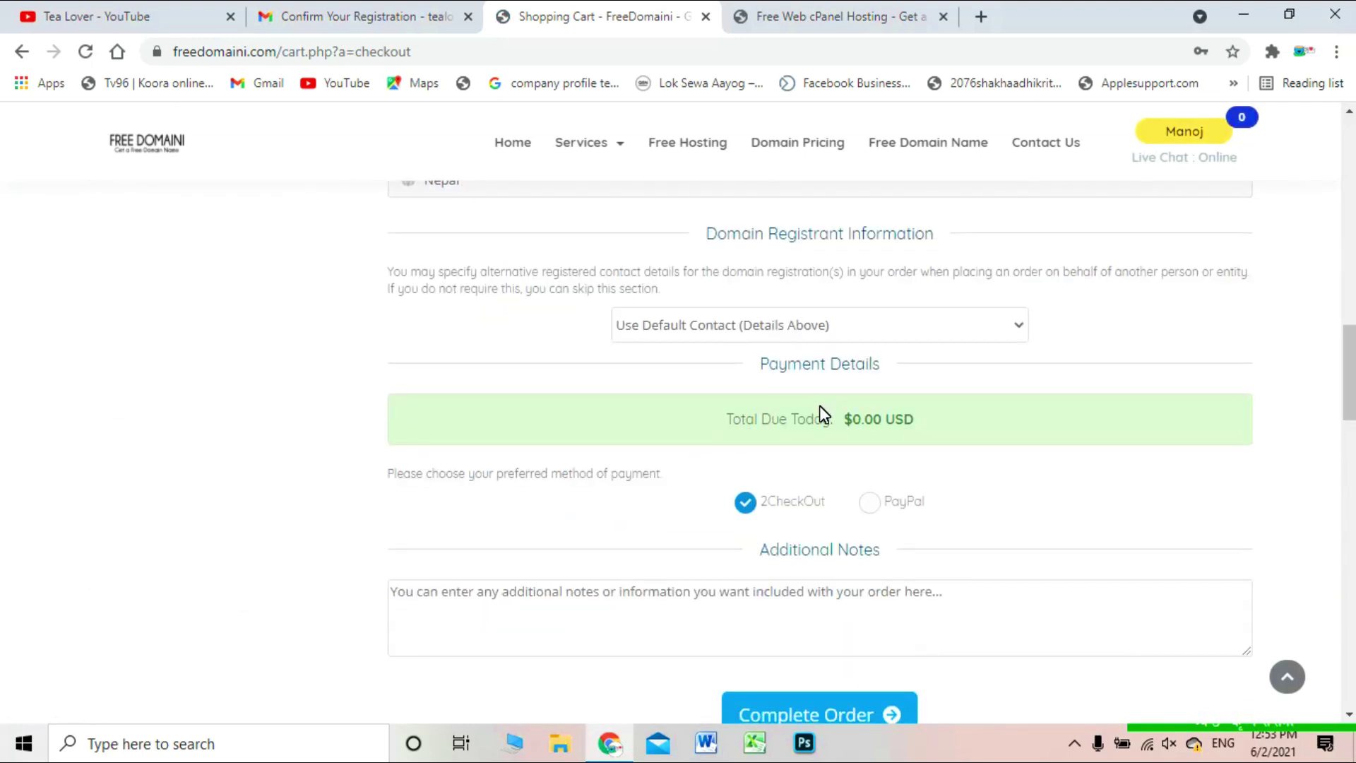
scroll(969, 321, "up", 2)
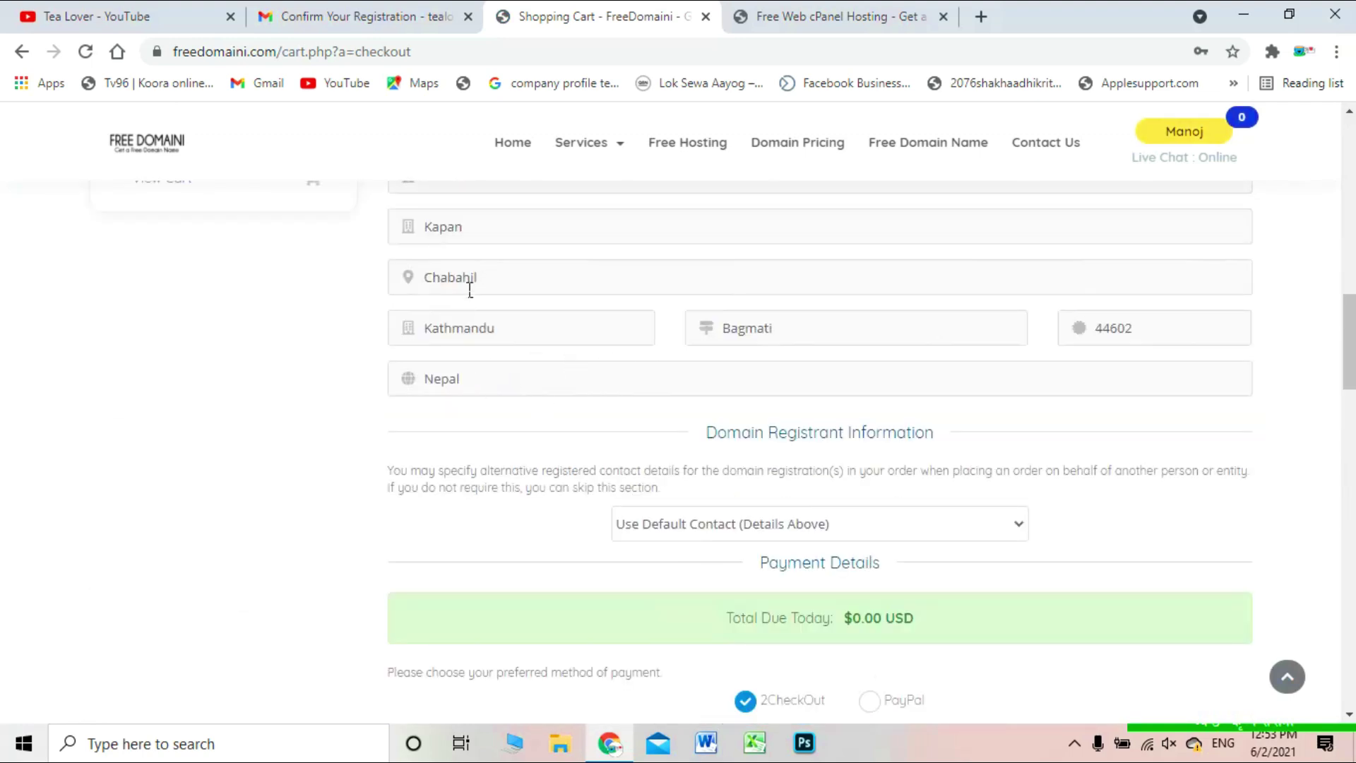
scroll(509, 302, "up", 1)
scroll(508, 302, "down", 4)
Step: Check the payment method and complete the free domain order
left_click_drag(388, 472, 969, 508)
left_click(1000, 527)
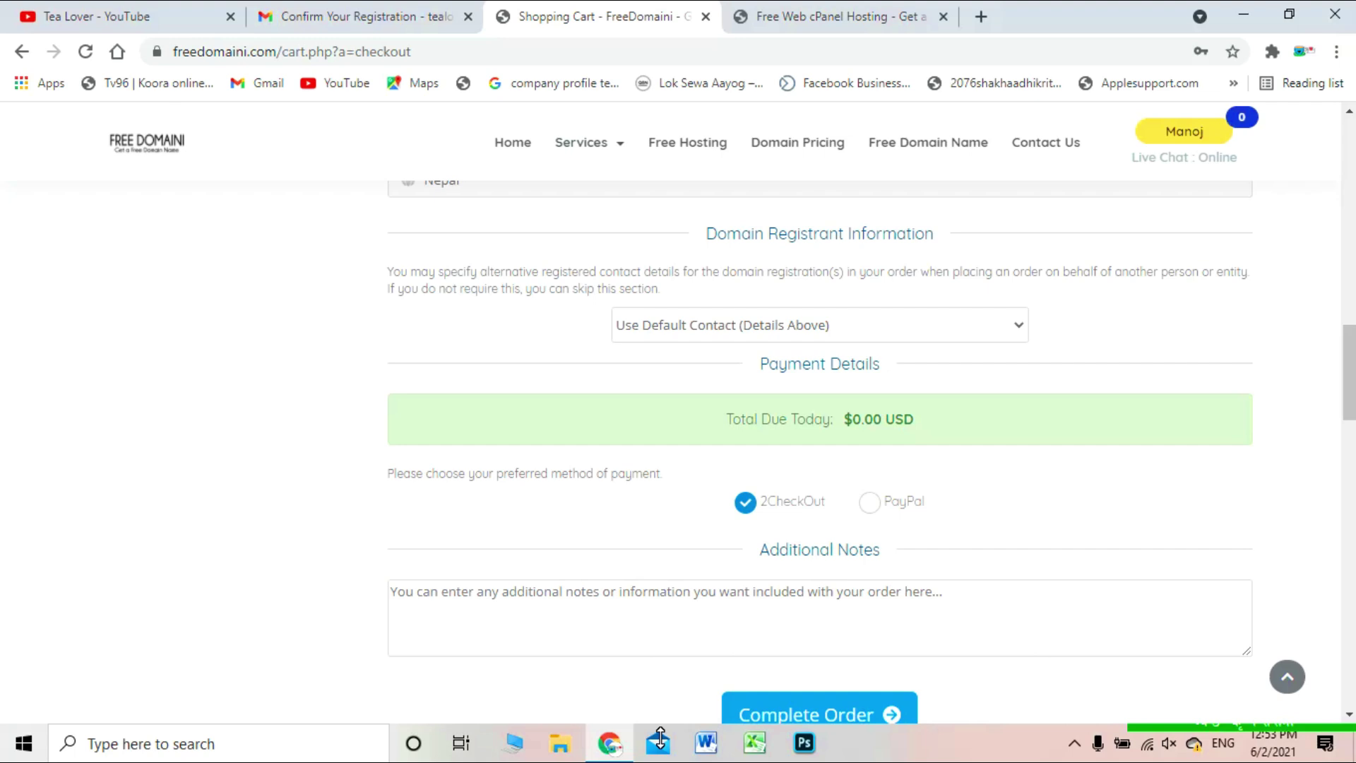
scroll(876, 508, "down", 3)
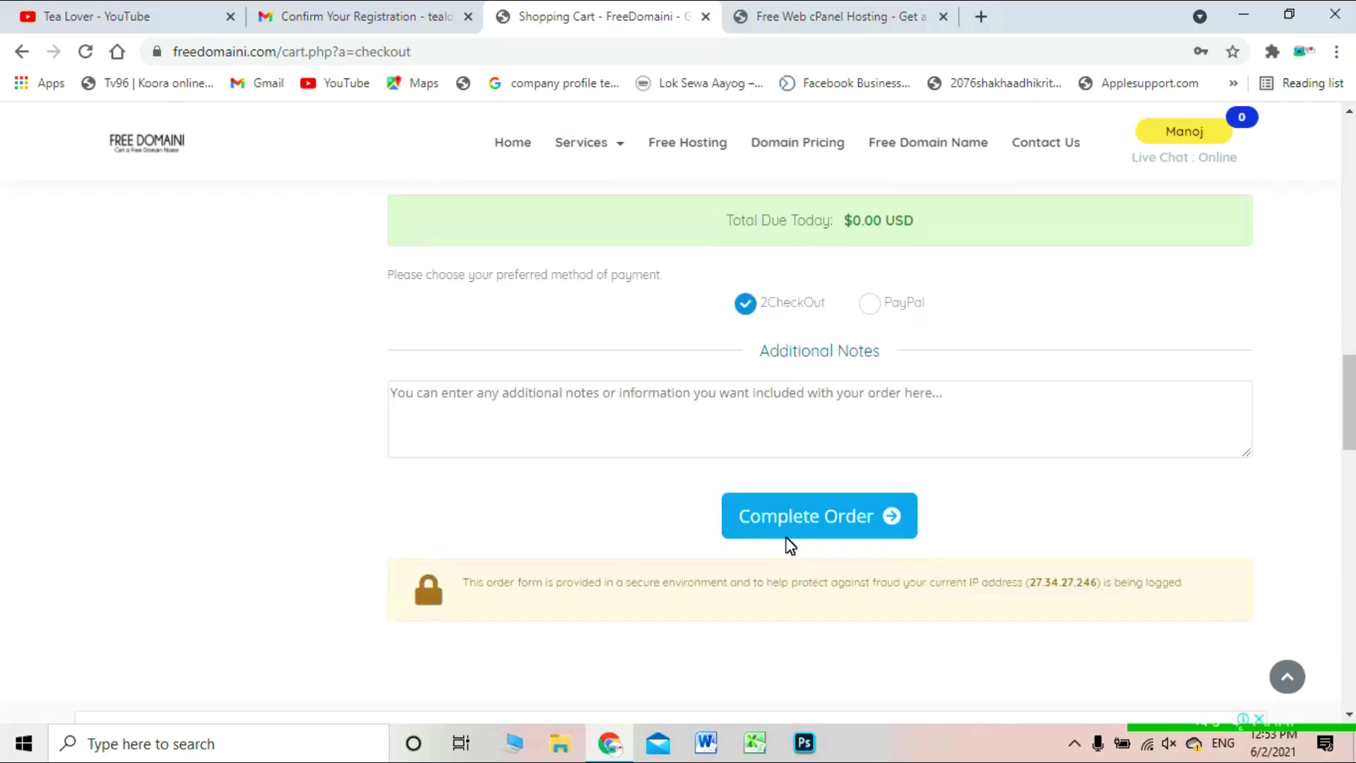
left_click(798, 538)
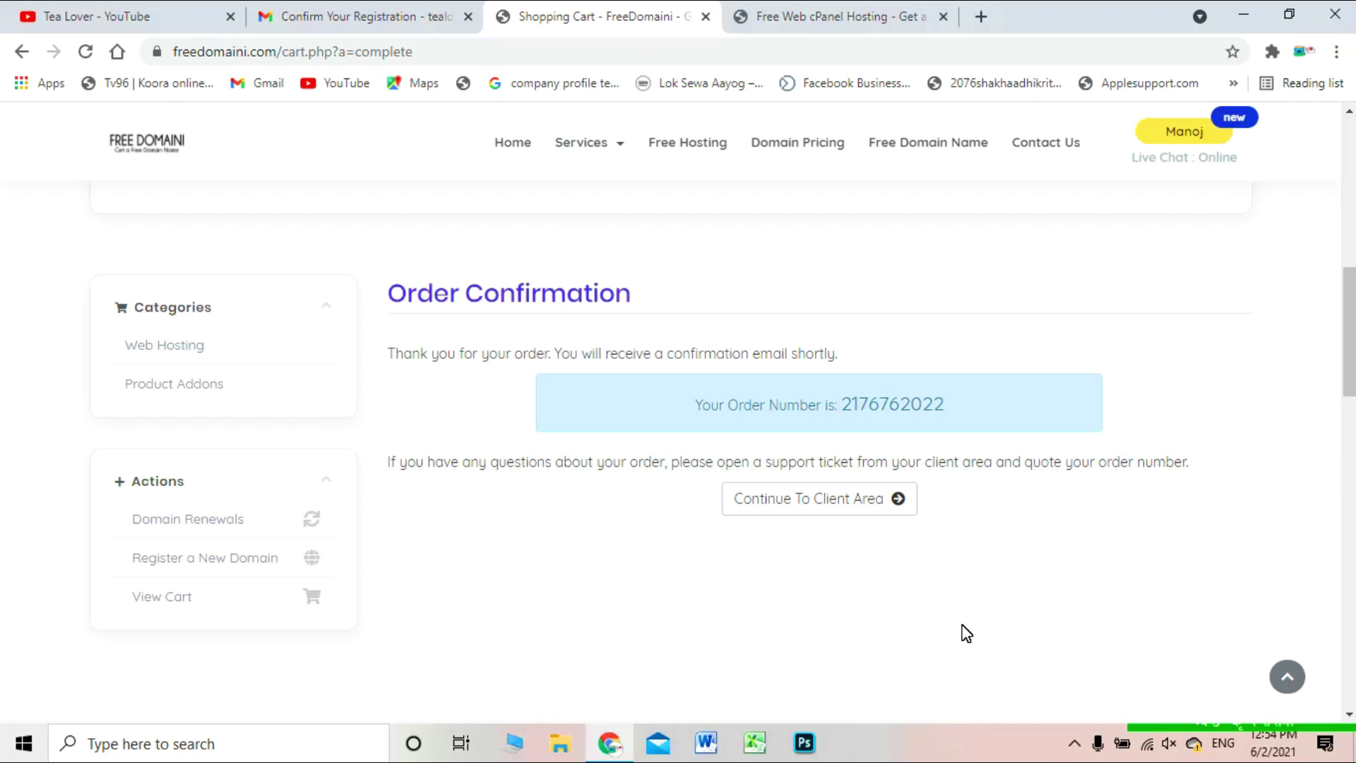
Step: Return to the client area and open the Domains list to find tealoverofficial.net as Pending
left_click(876, 506)
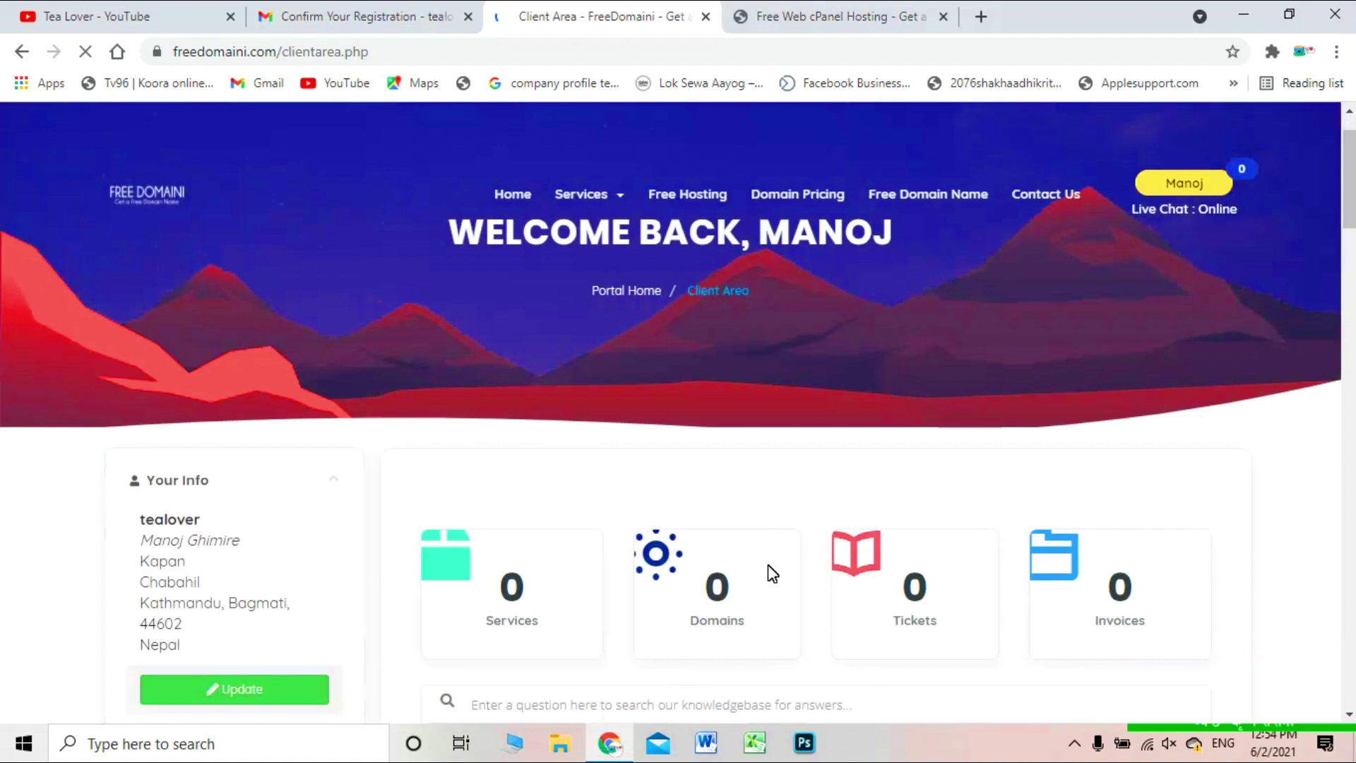
scroll(769, 569, "down", 2)
scroll(769, 568, "down", 1)
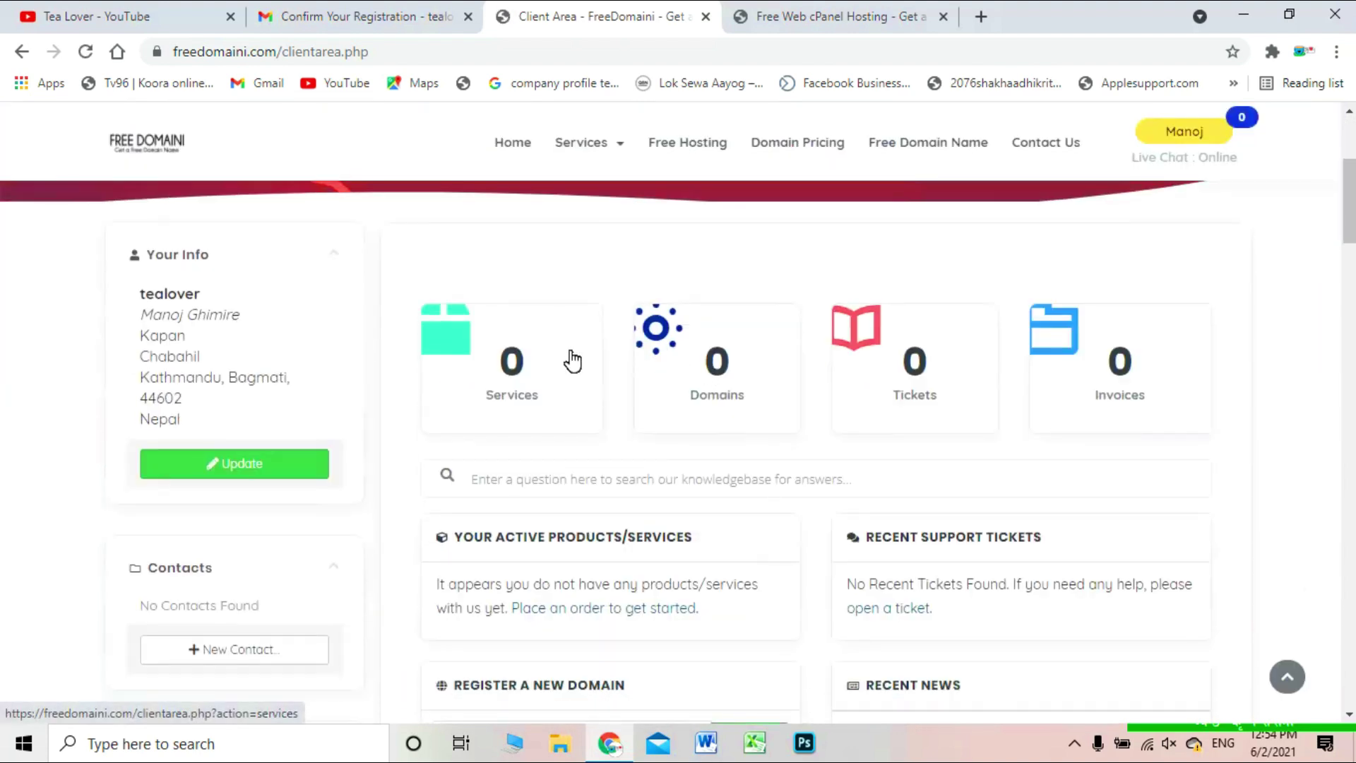
scroll(900, 364, "down", 3)
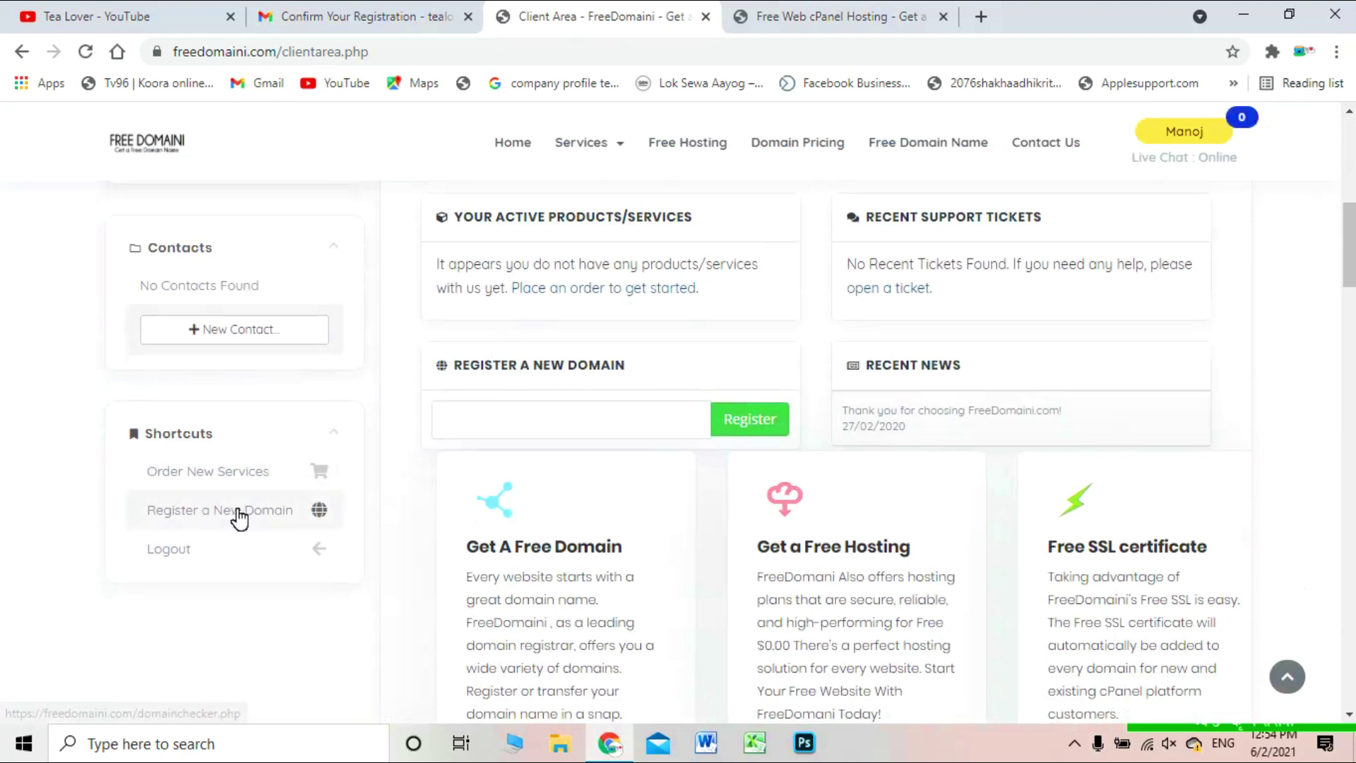
scroll(433, 443, "up", 5)
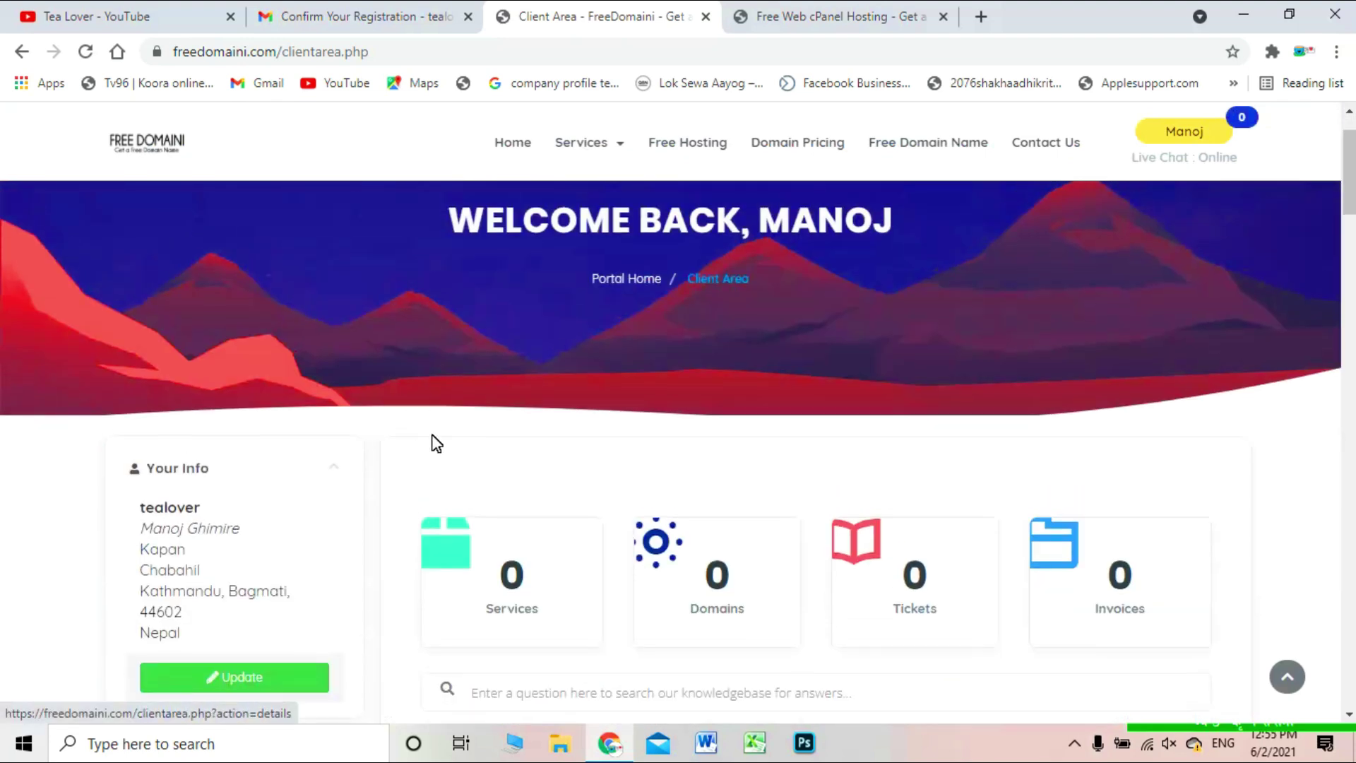
left_click(727, 554)
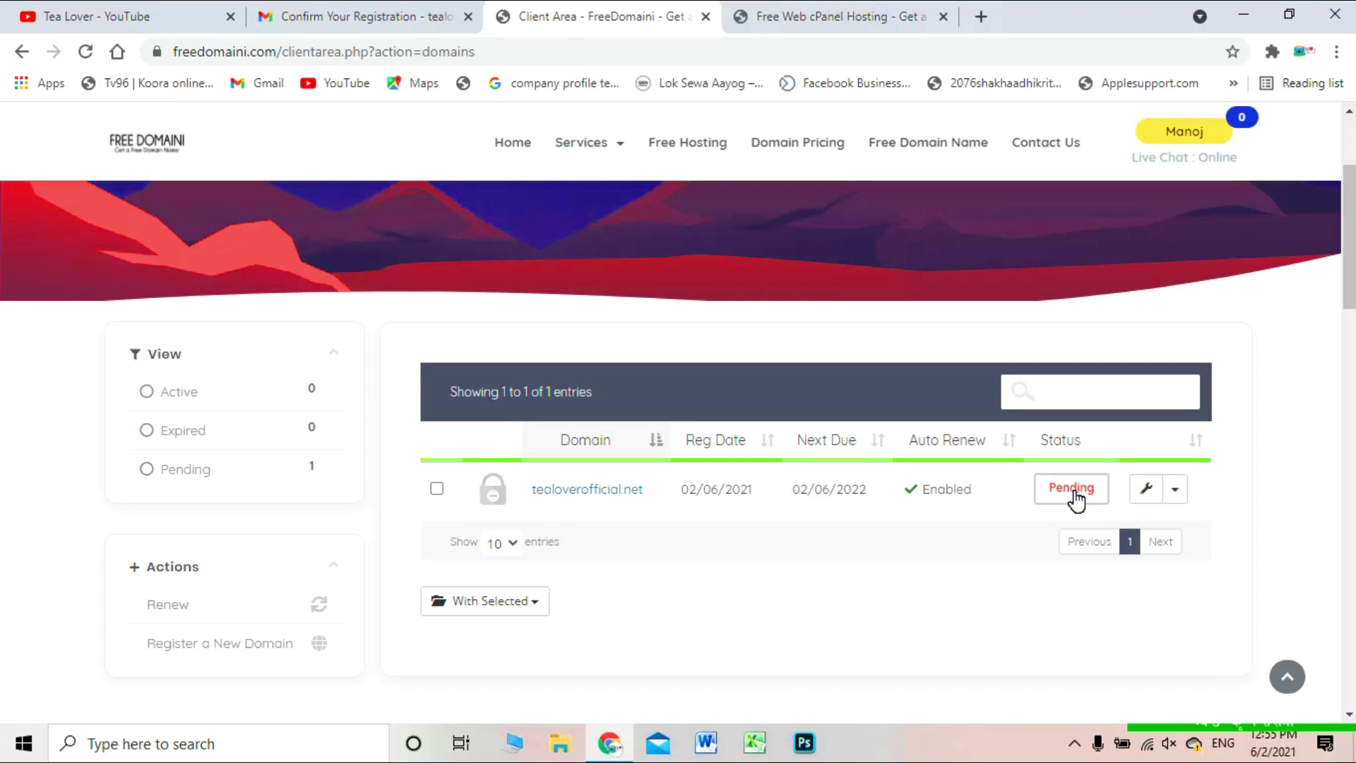
Step: Switch back to the Tea Lover YouTube channel's Videos page
left_click(207, 16)
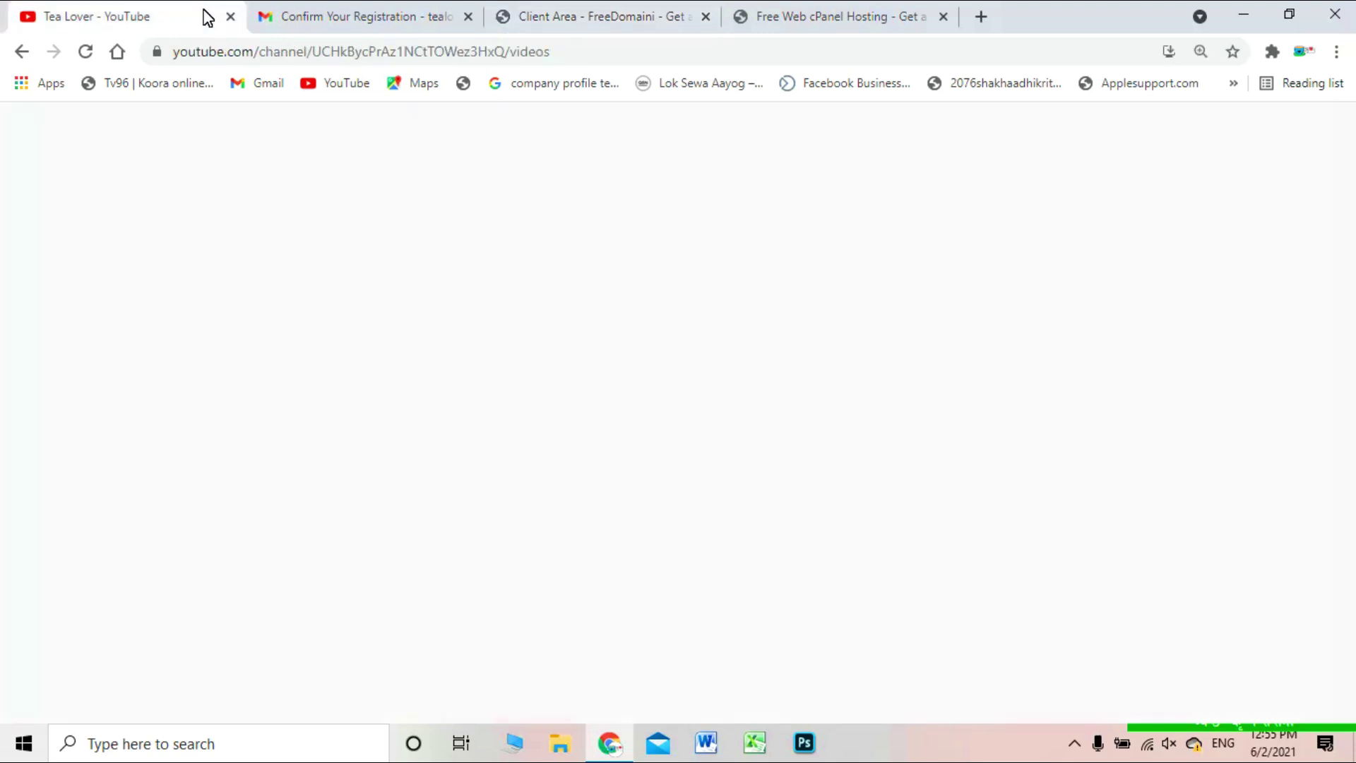